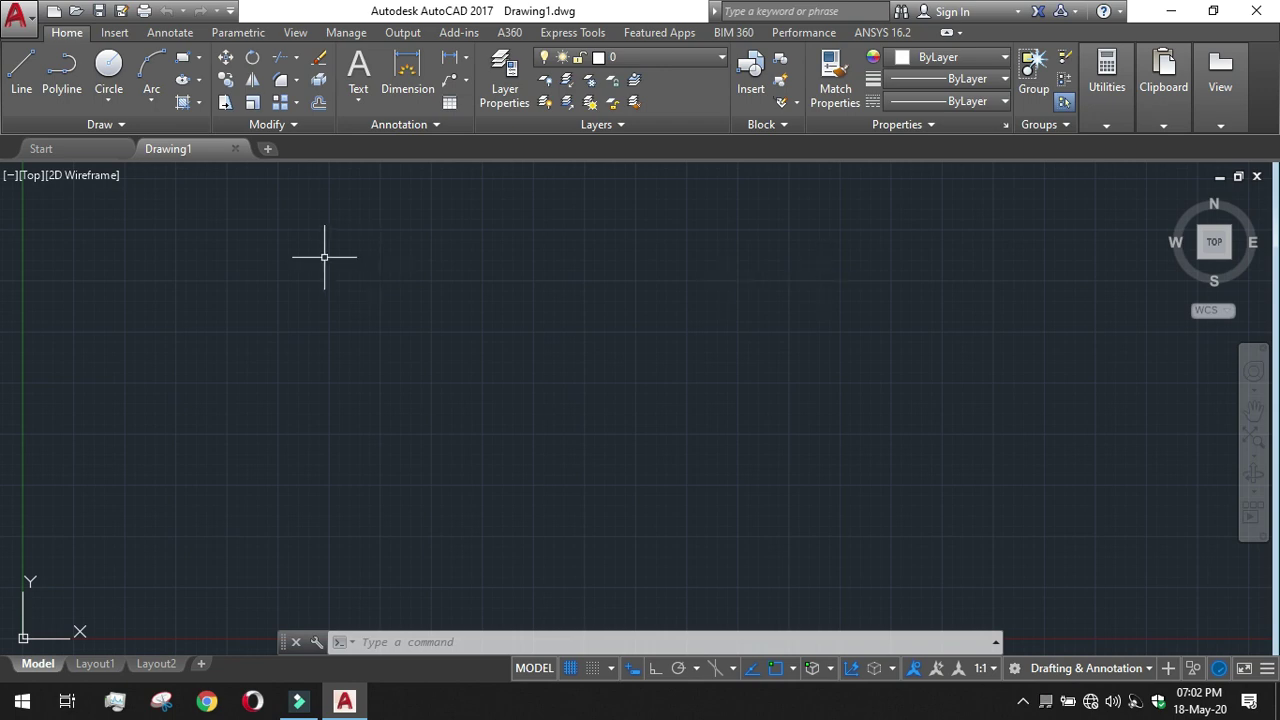
# - Set units to Decimal at 0.00, angles Decimal Degrees at 0.0, insertion scale Millimeters
pyautogui.click(18, 18)
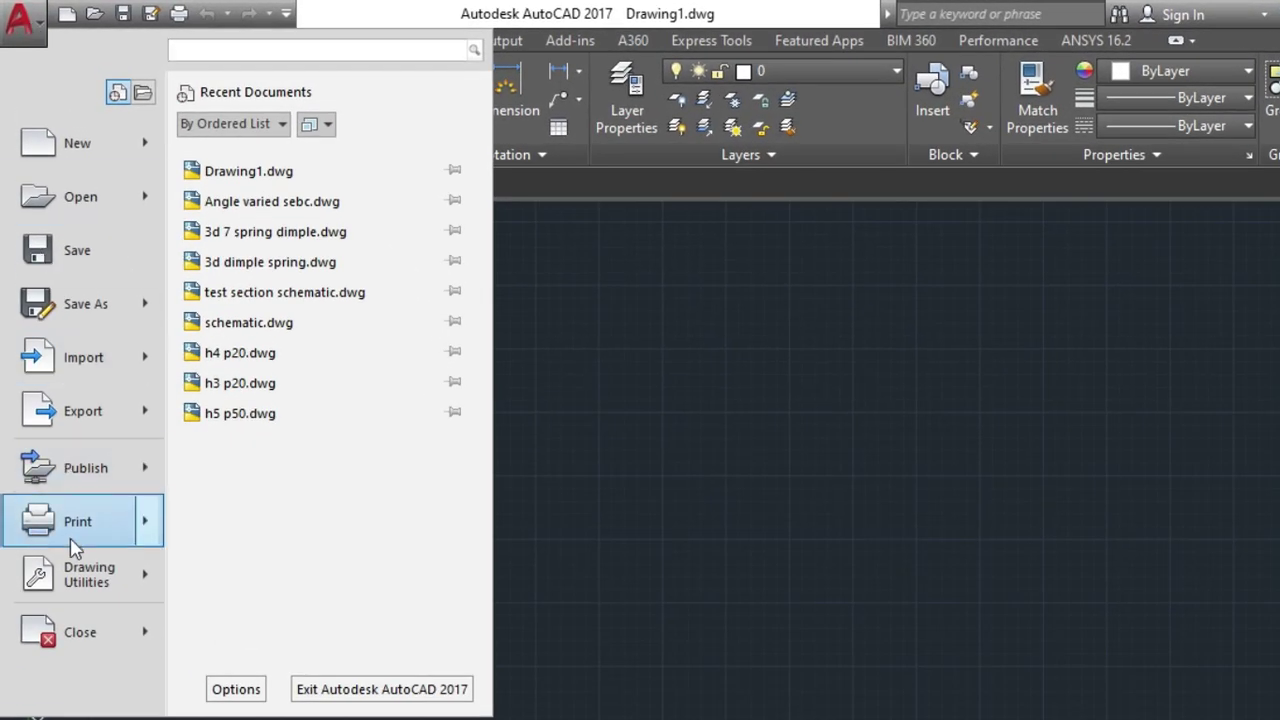
pyautogui.moveTo(80, 585)
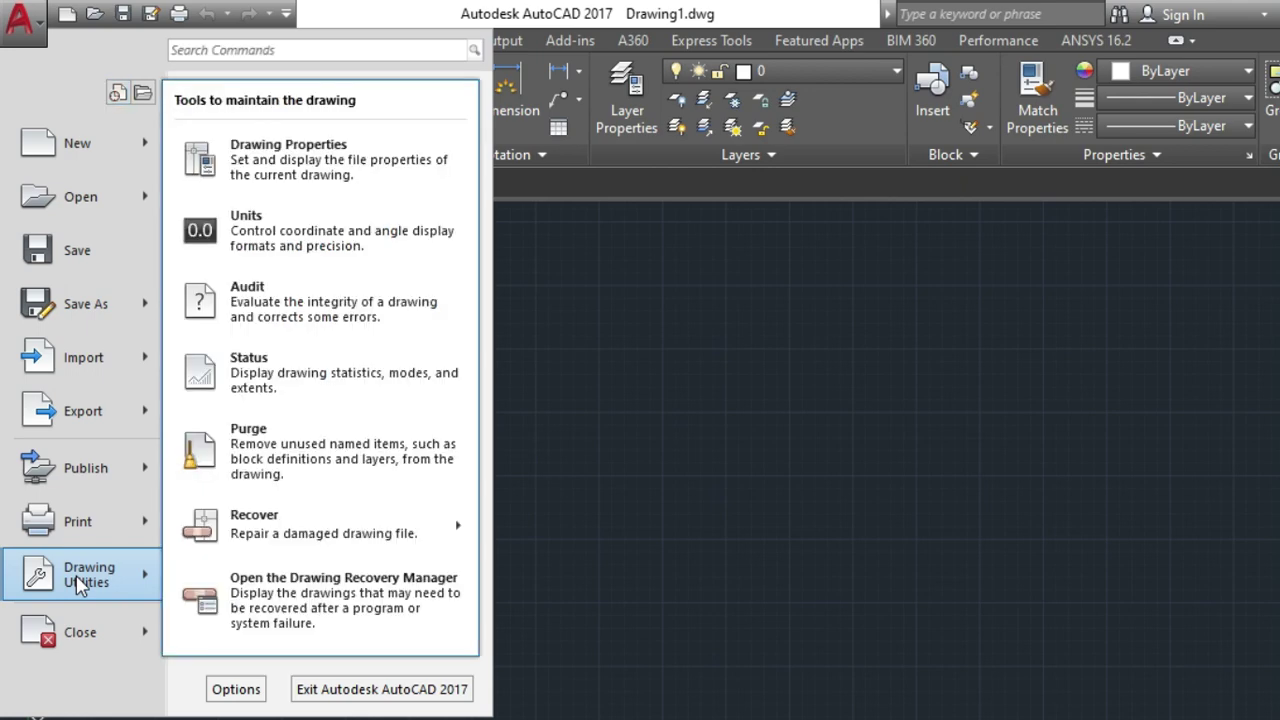
pyautogui.click(340, 247)
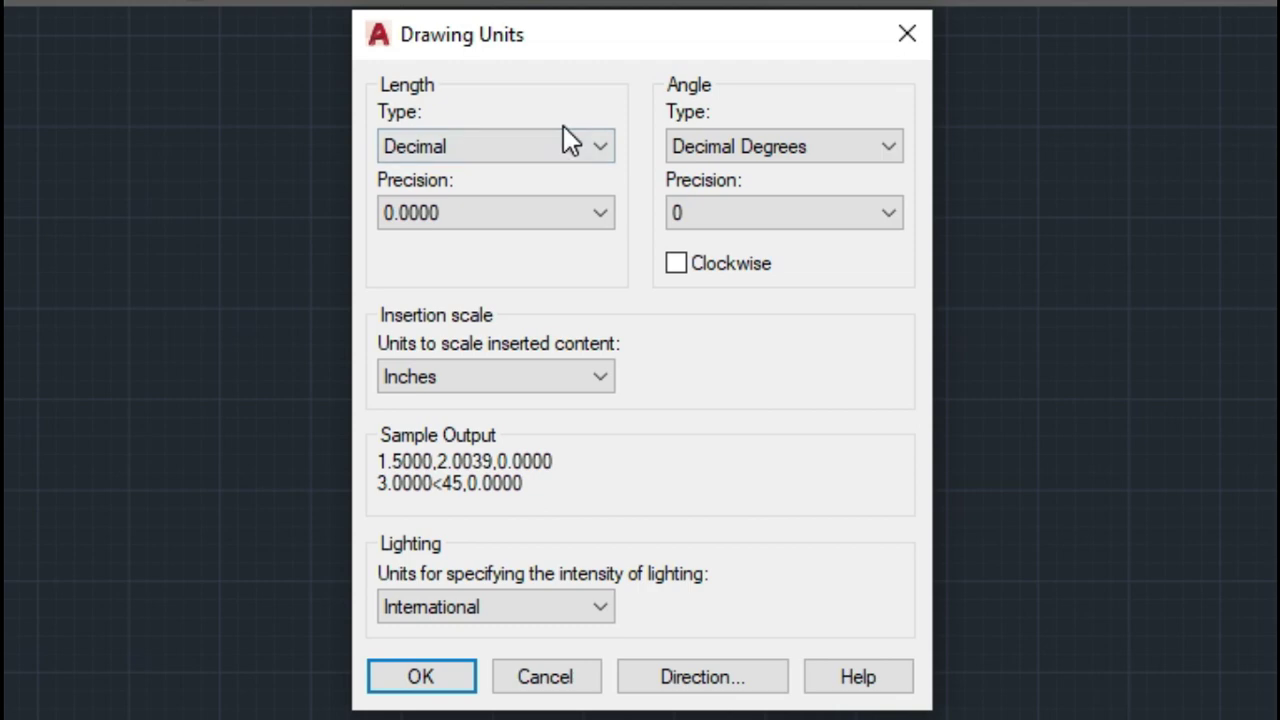
pyautogui.click(434, 155)
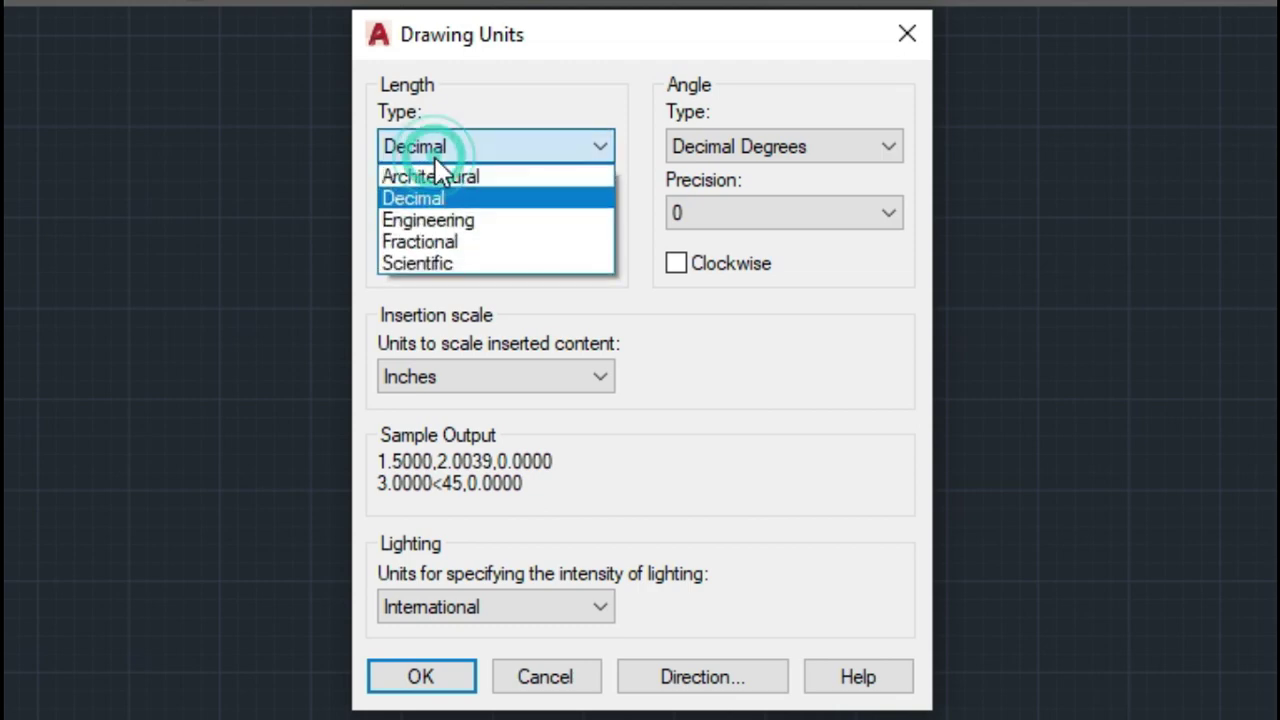
pyautogui.click(428, 197)
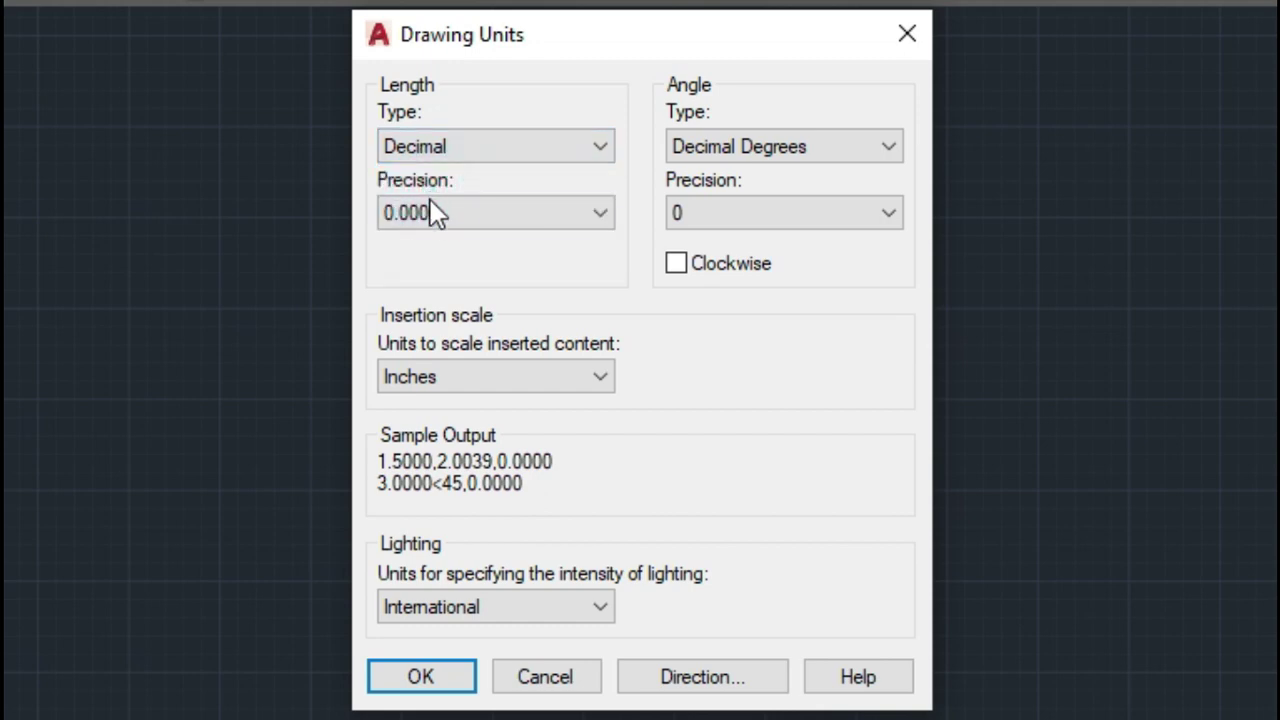
pyautogui.click(430, 212)
pyautogui.click(431, 283)
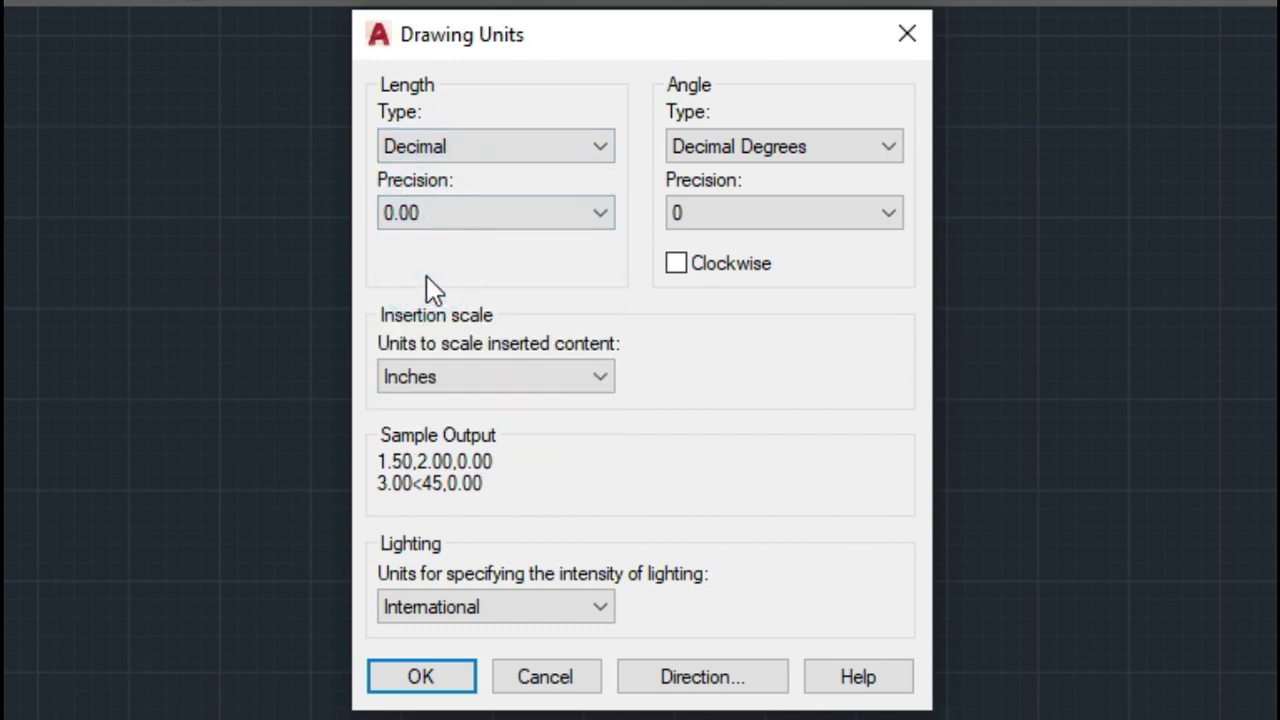
pyautogui.click(813, 135)
pyautogui.click(781, 176)
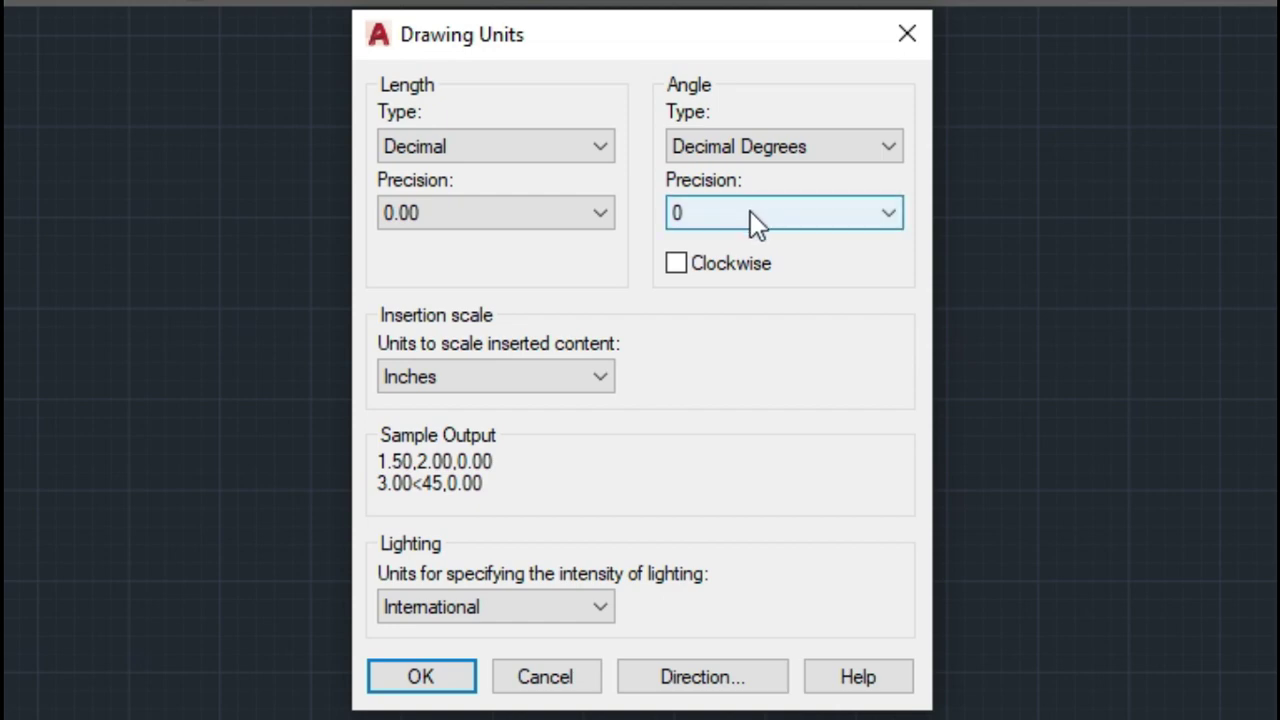
pyautogui.click(750, 211)
pyautogui.click(716, 266)
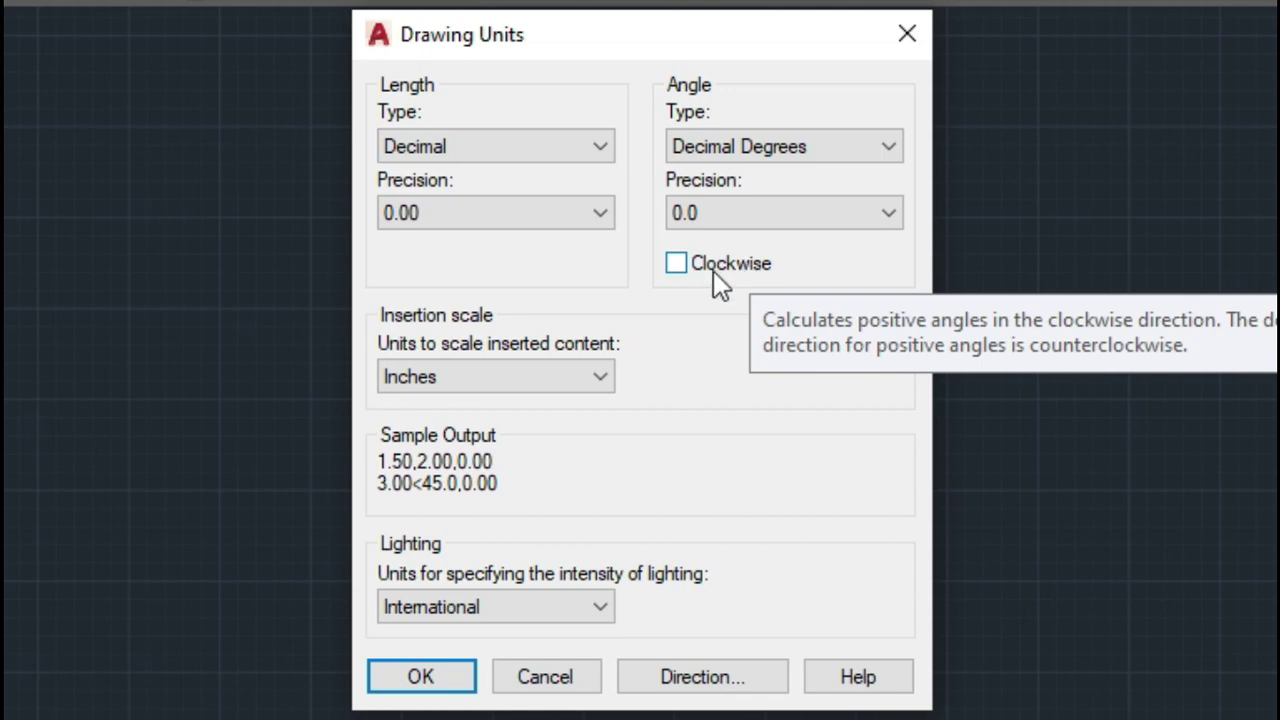
pyautogui.click(451, 387)
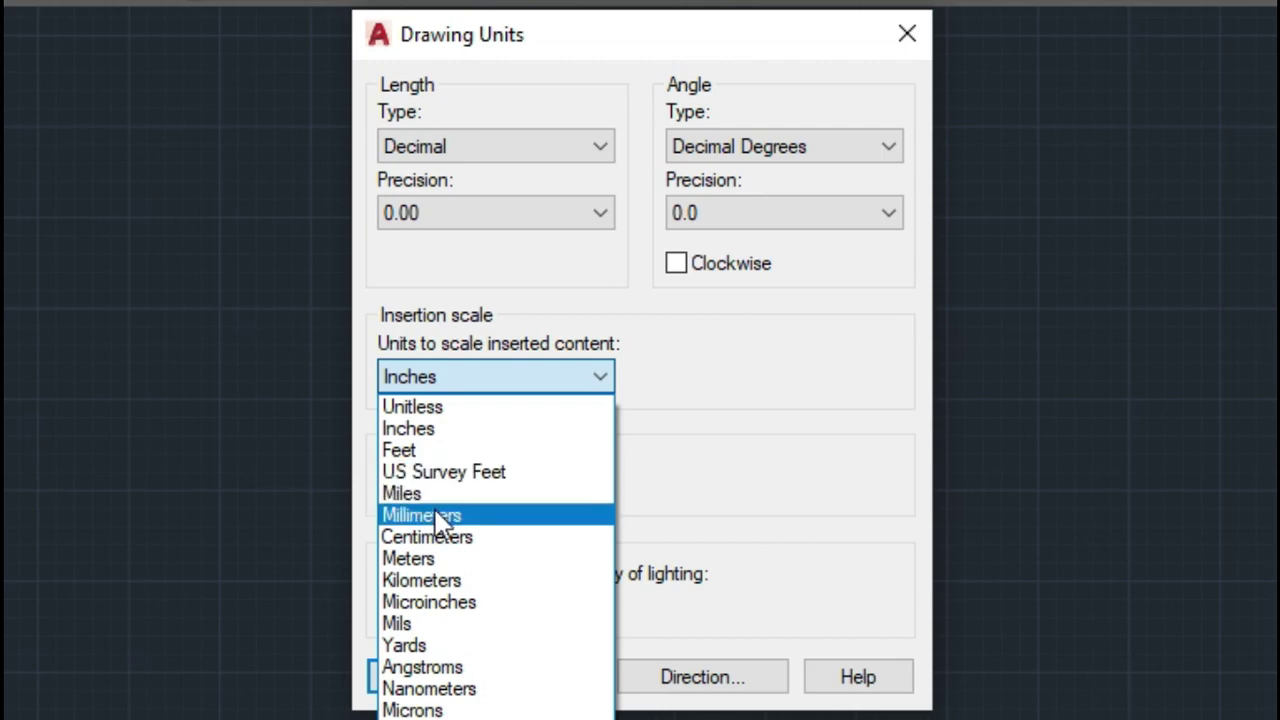
pyautogui.click(435, 511)
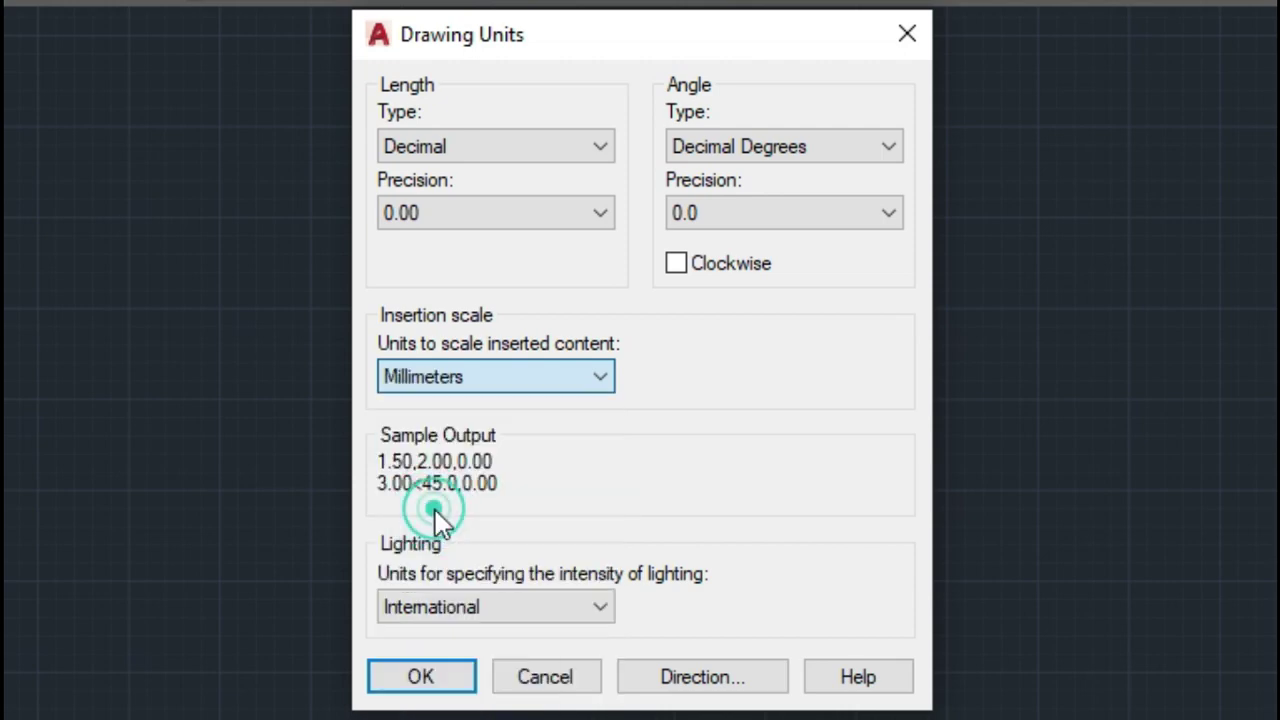
pyautogui.click(409, 680)
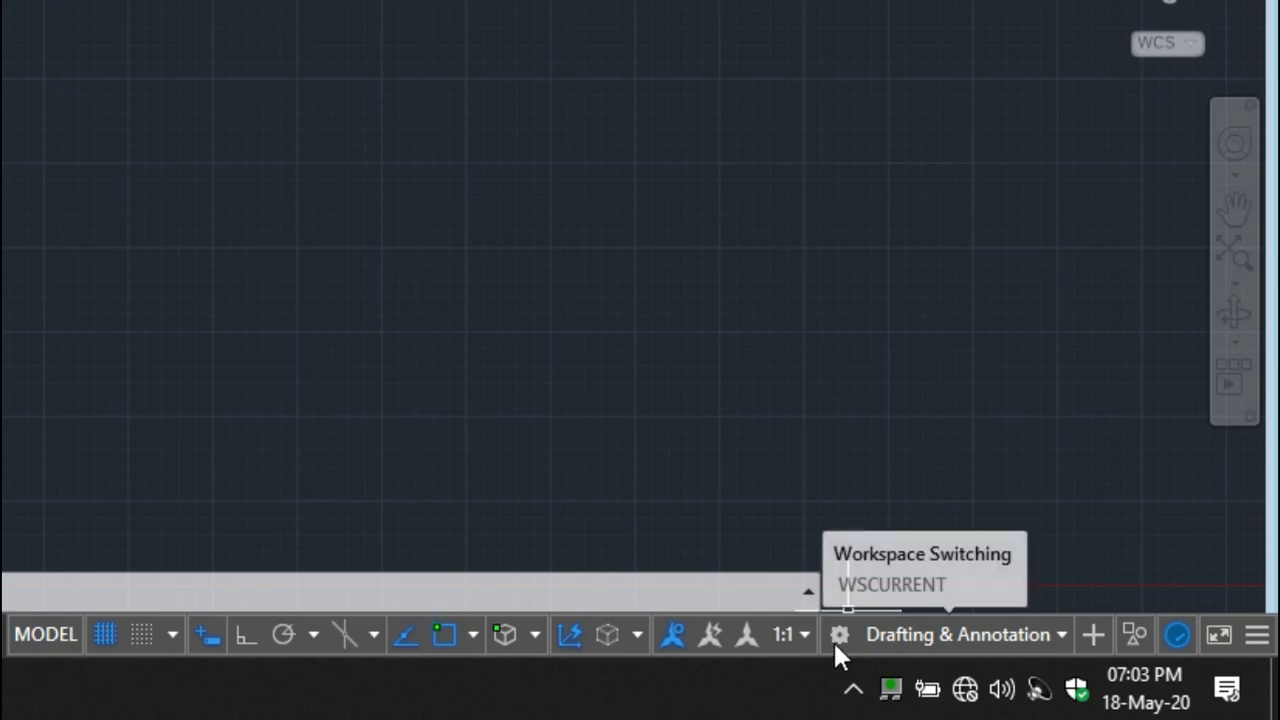
# - Switch the workspace to 3D Modeling from the status bar gear
pyautogui.click(991, 644)
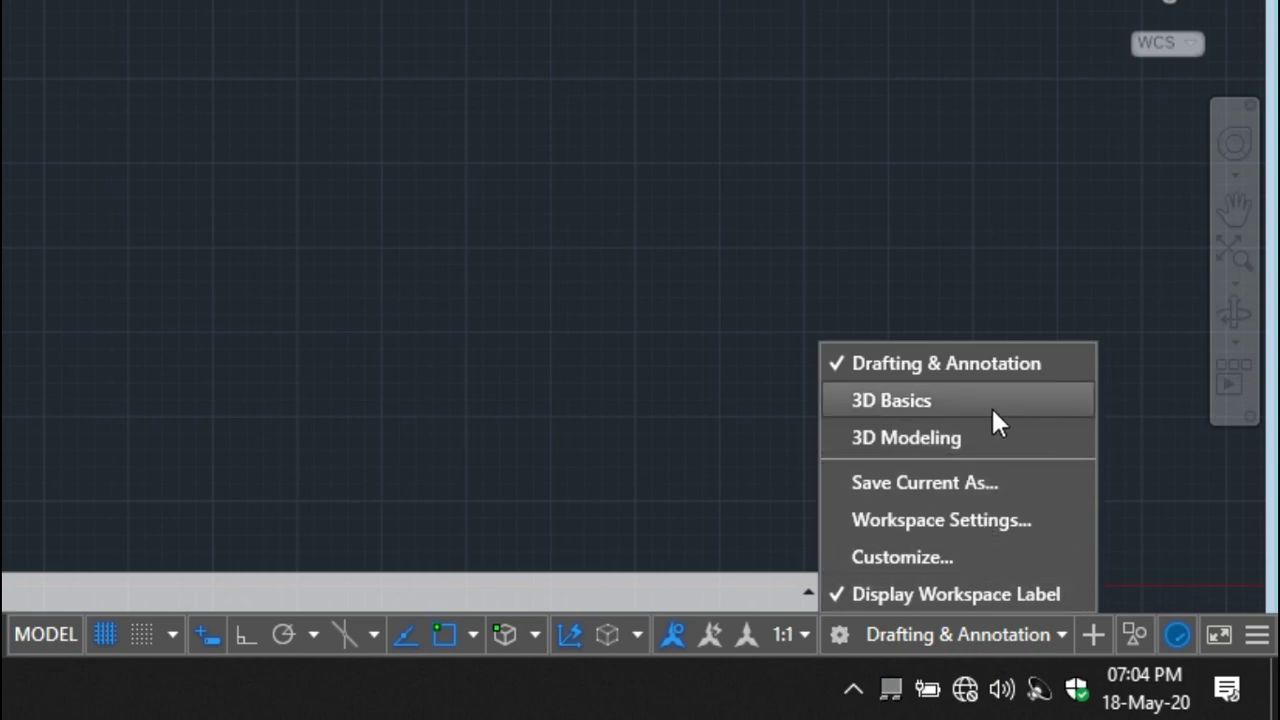
pyautogui.click(909, 440)
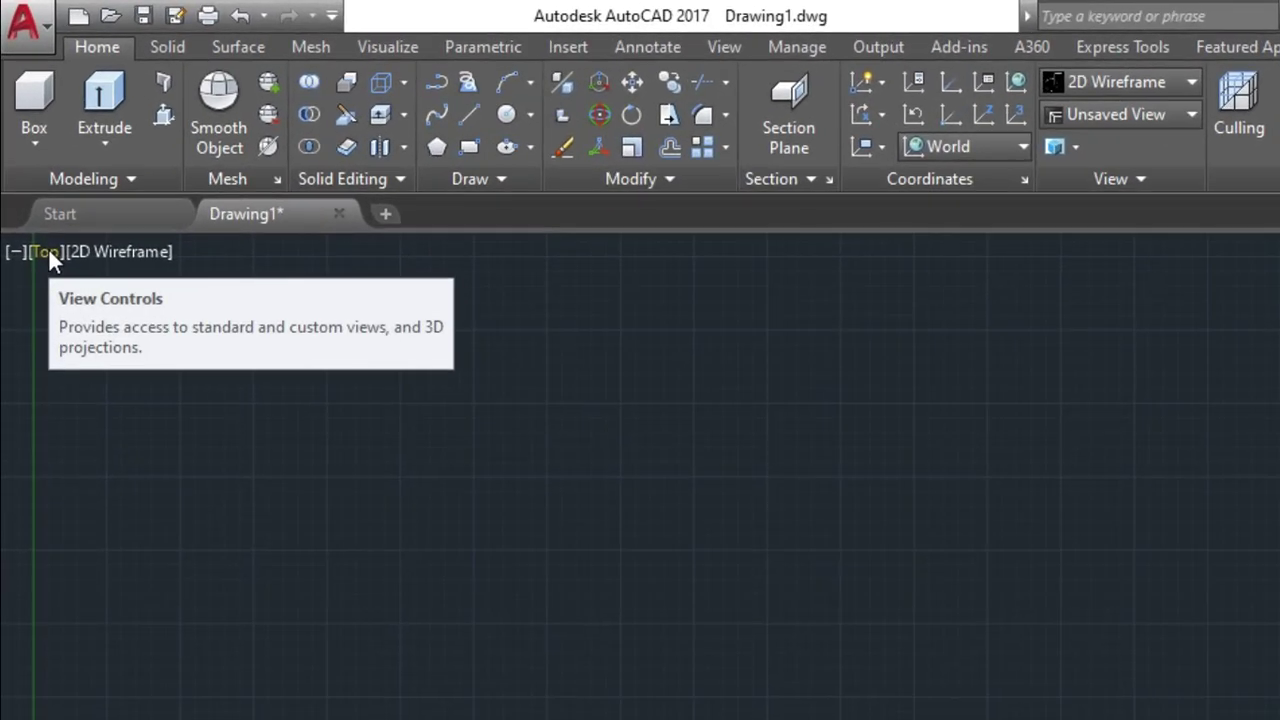
pyautogui.click(49, 254)
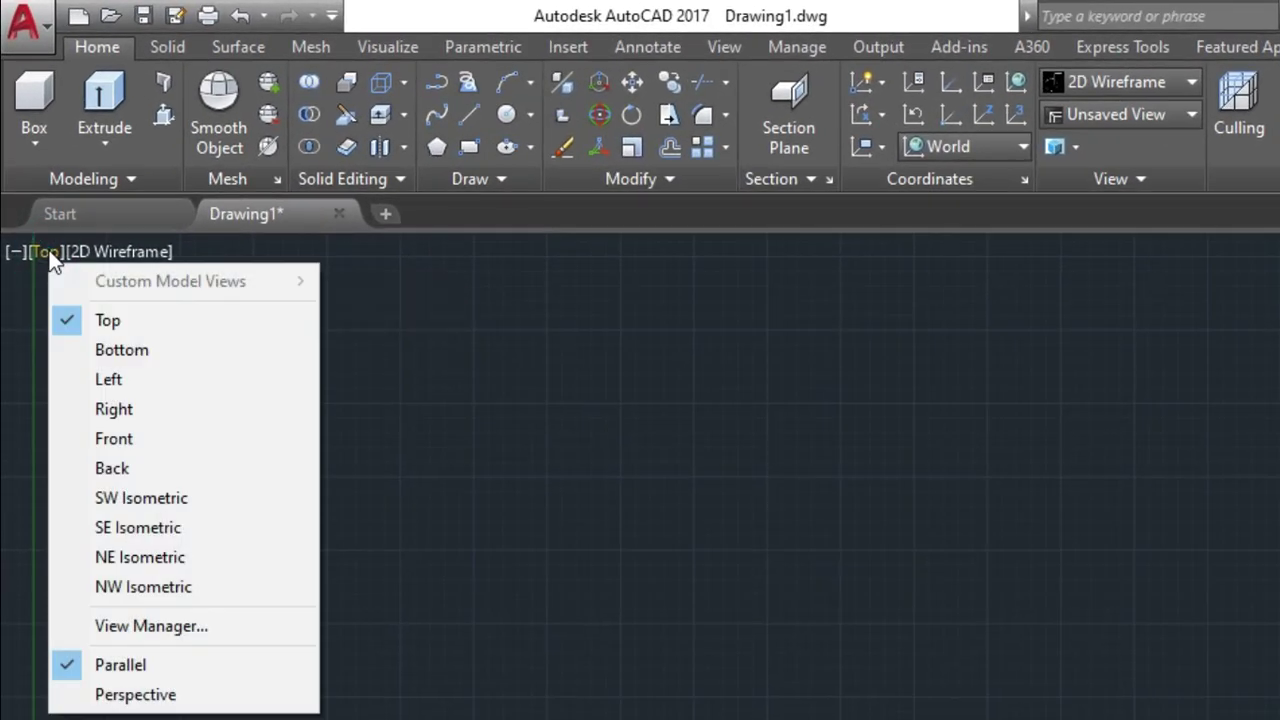
pyautogui.click(36, 249)
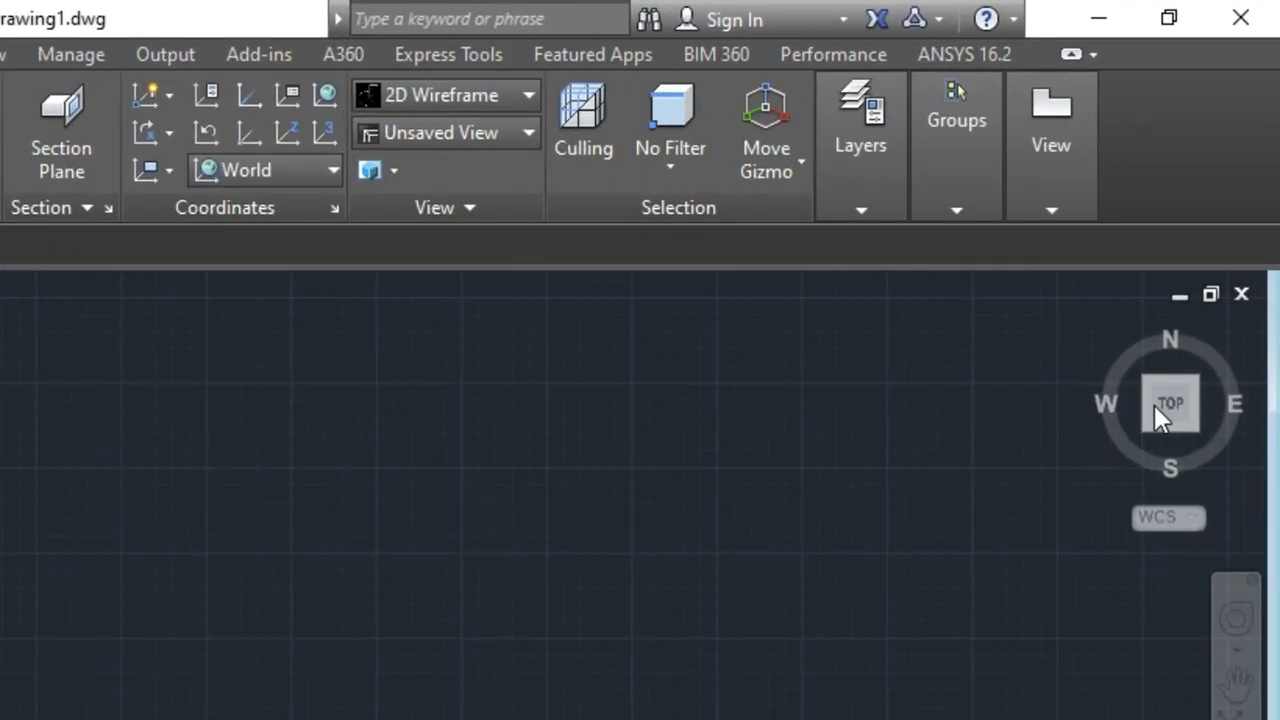
# - Orbit the grid with the ViewCube until top, left and front are visible
pyautogui.click(861, 516)
pyautogui.click(985, 438)
pyautogui.moveTo(1157, 392)
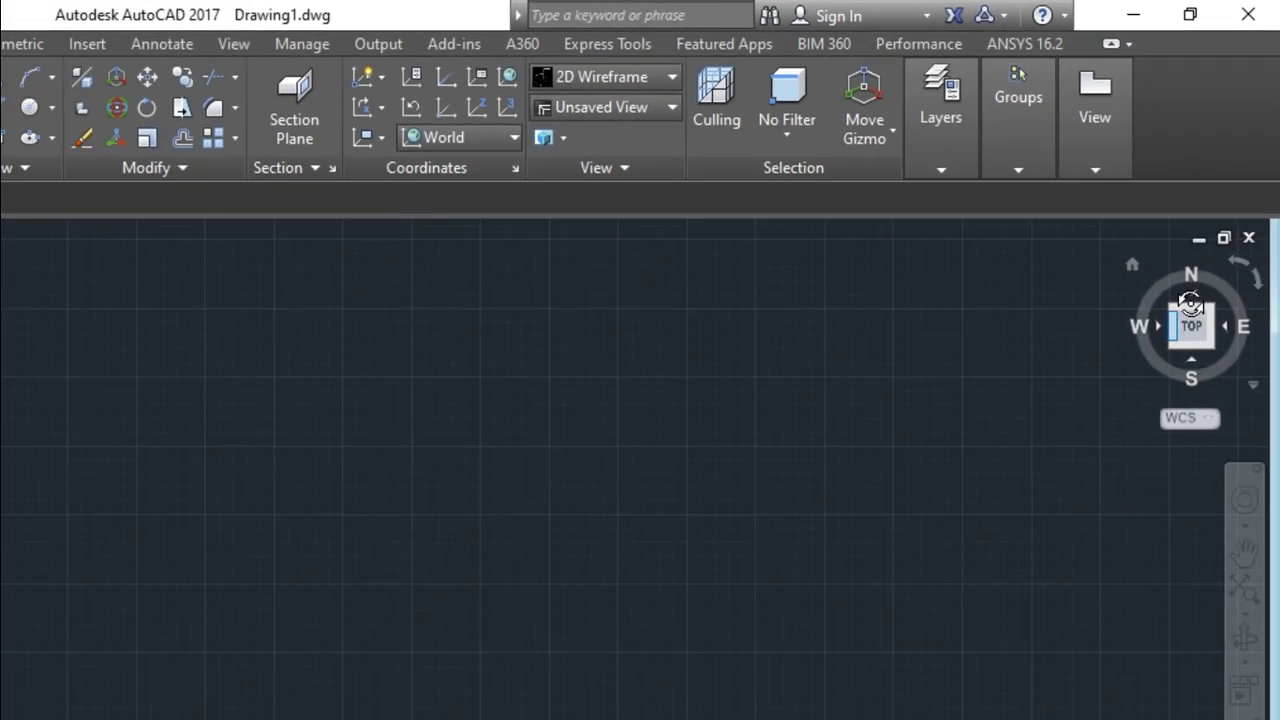
pyautogui.moveTo(1140, 322); pyautogui.dragTo(1127, 412)
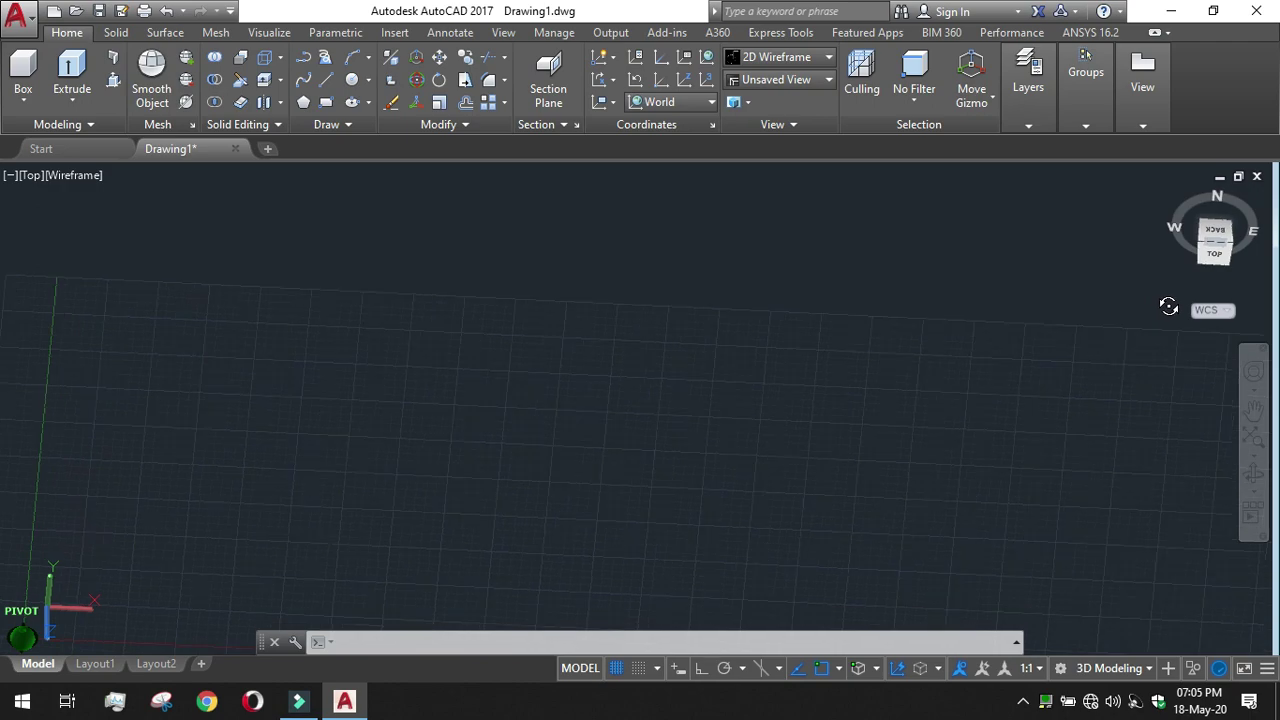
pyautogui.moveTo(1168, 306); pyautogui.dragTo(1160, 560)
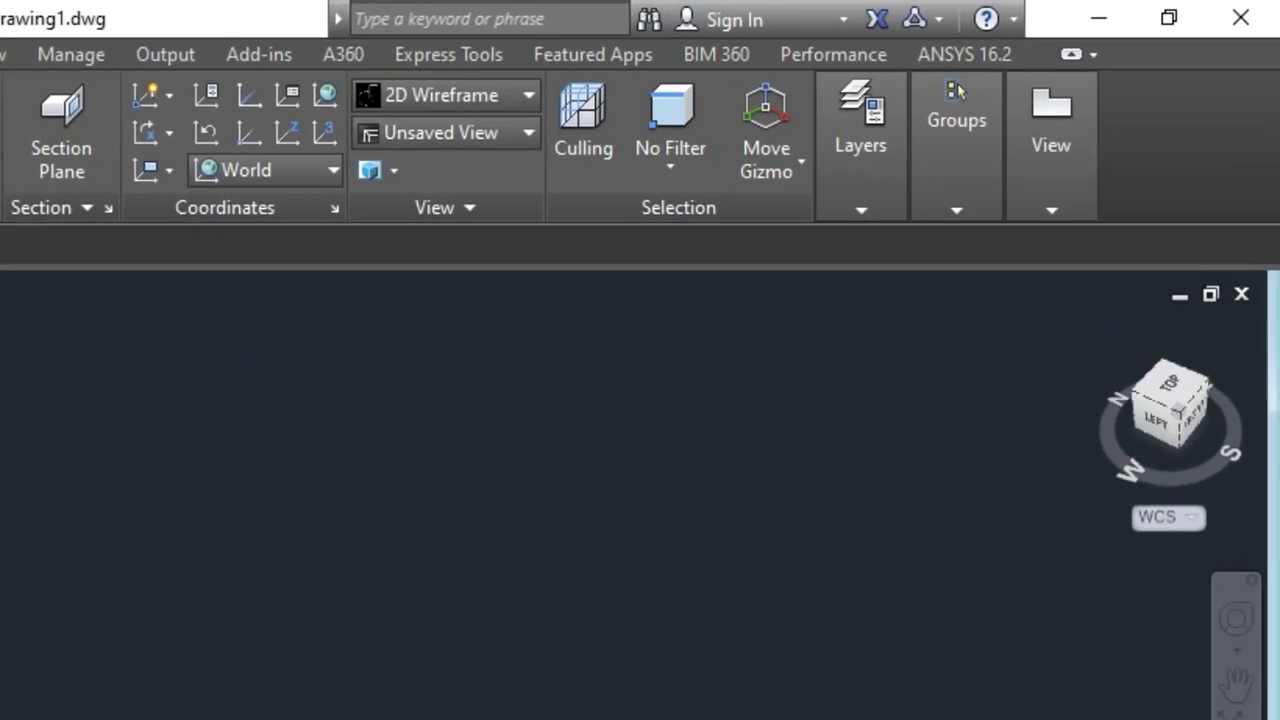
pyautogui.moveTo(1160, 400); pyautogui.dragTo(1123, 403)
pyautogui.moveTo(1146, 289); pyautogui.dragTo(880, 280)
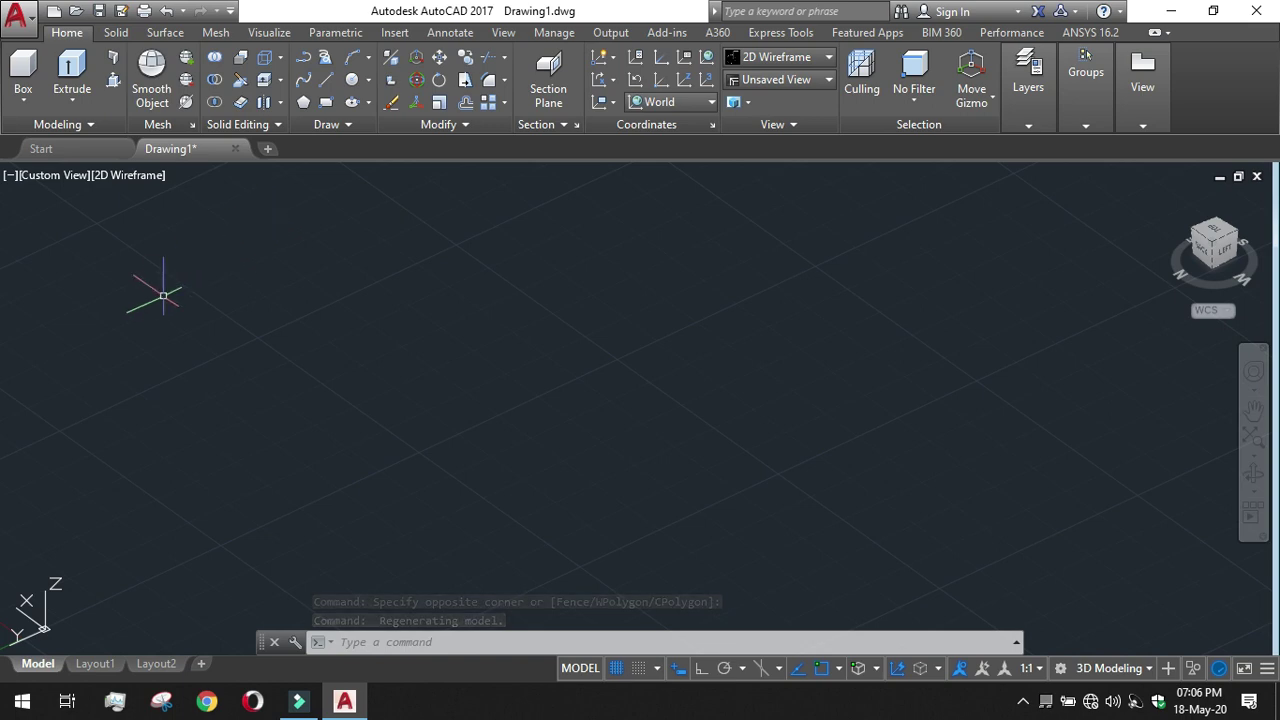
# - Undo the orbit back to Top and open the [-] viewport controls menu
pyautogui.click(167, 11)
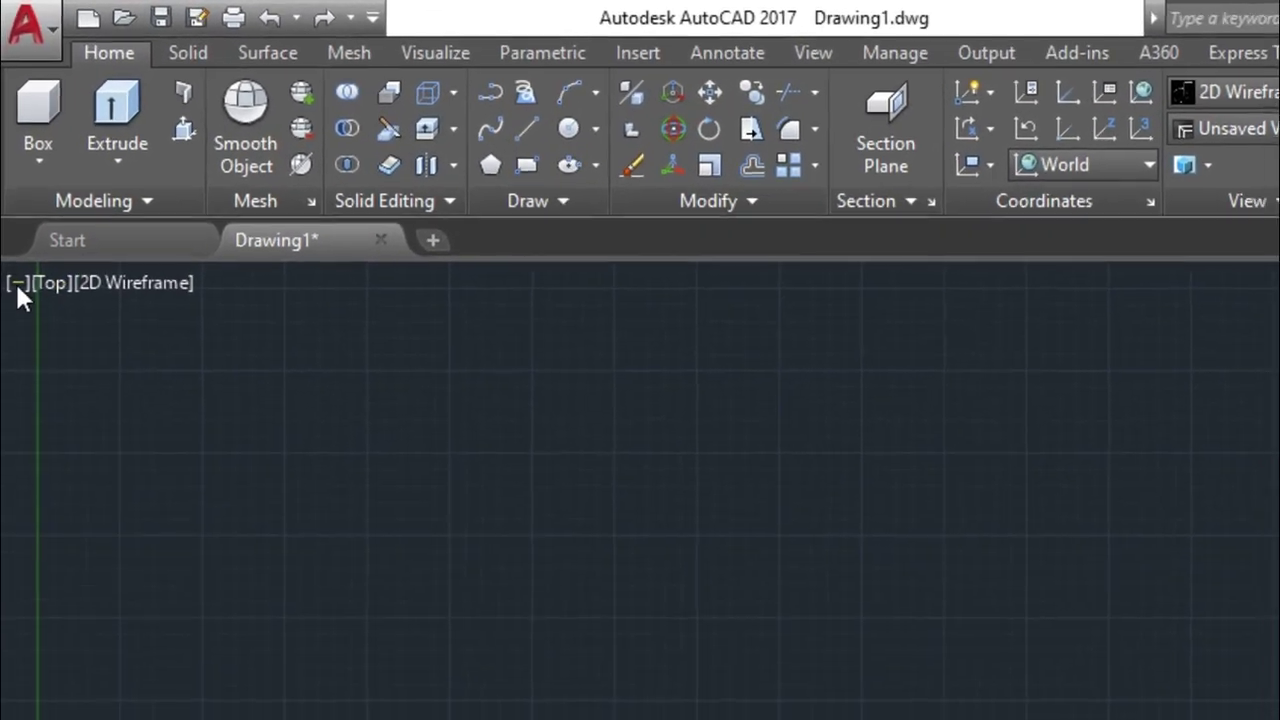
pyautogui.click(41, 246)
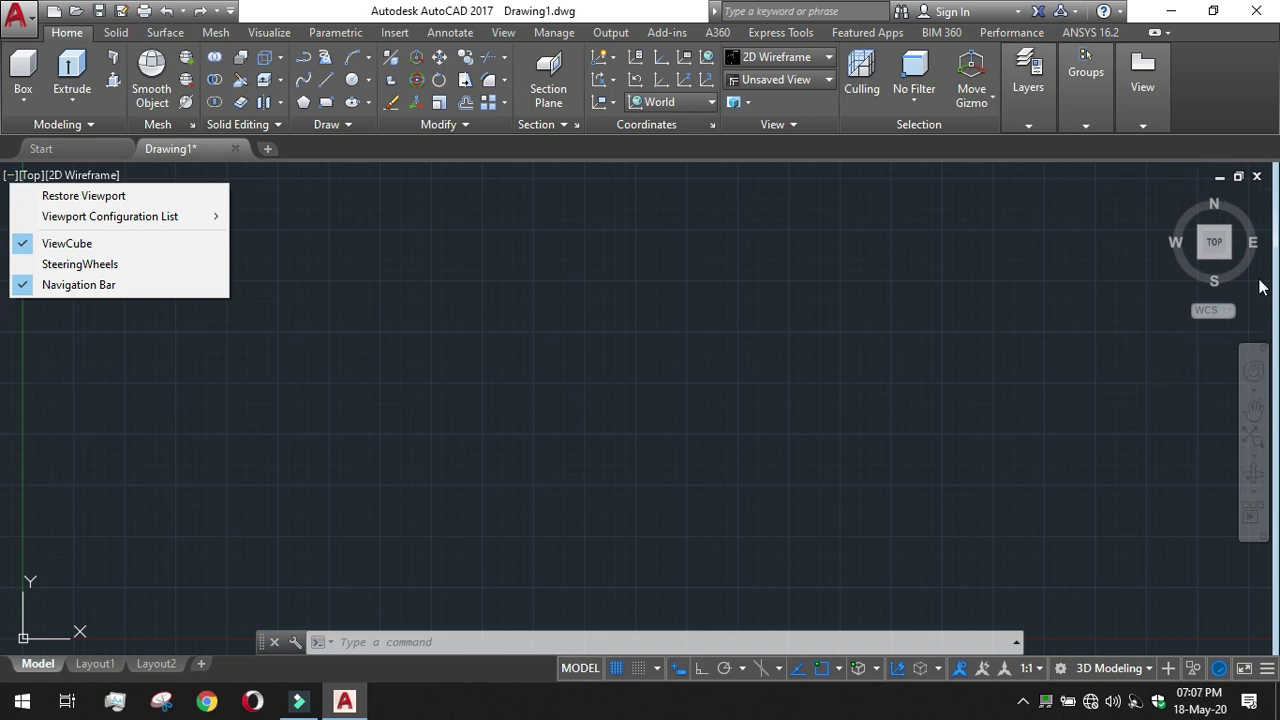
# - Bring up the SteeringWheel, pan slightly with its Pan wedge, then close it
pyautogui.click(100, 266)
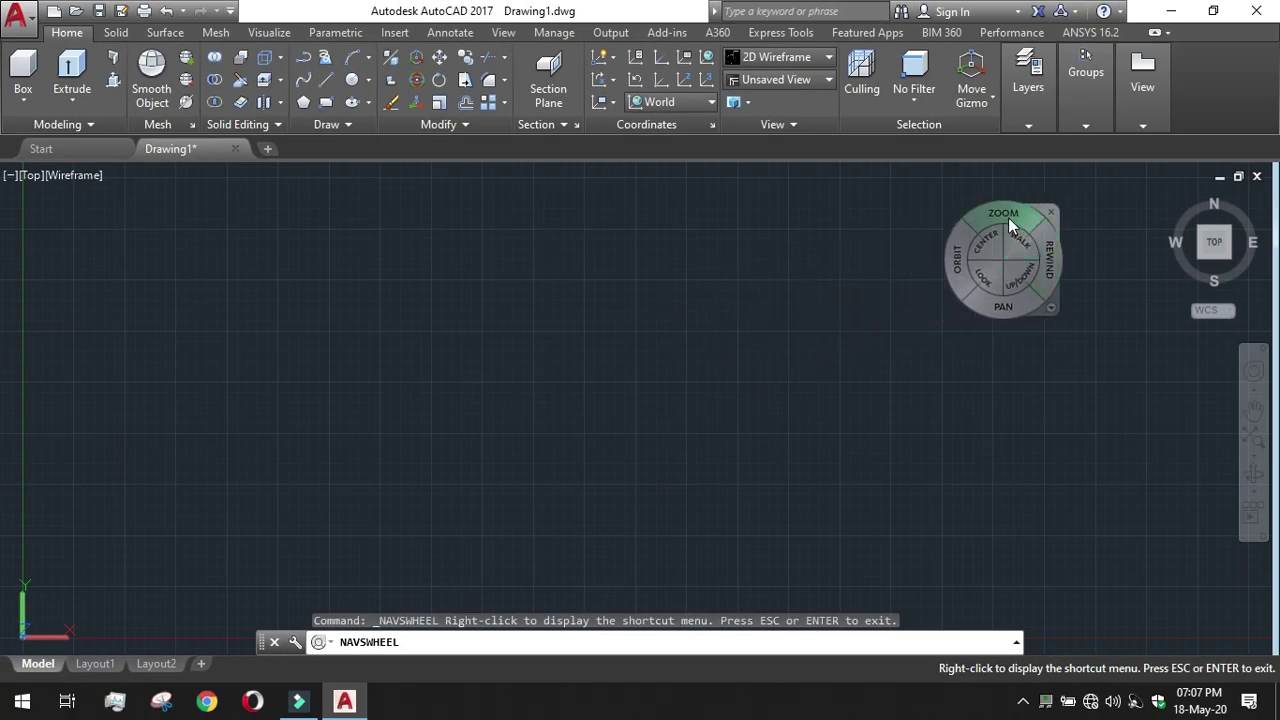
pyautogui.click(990, 313)
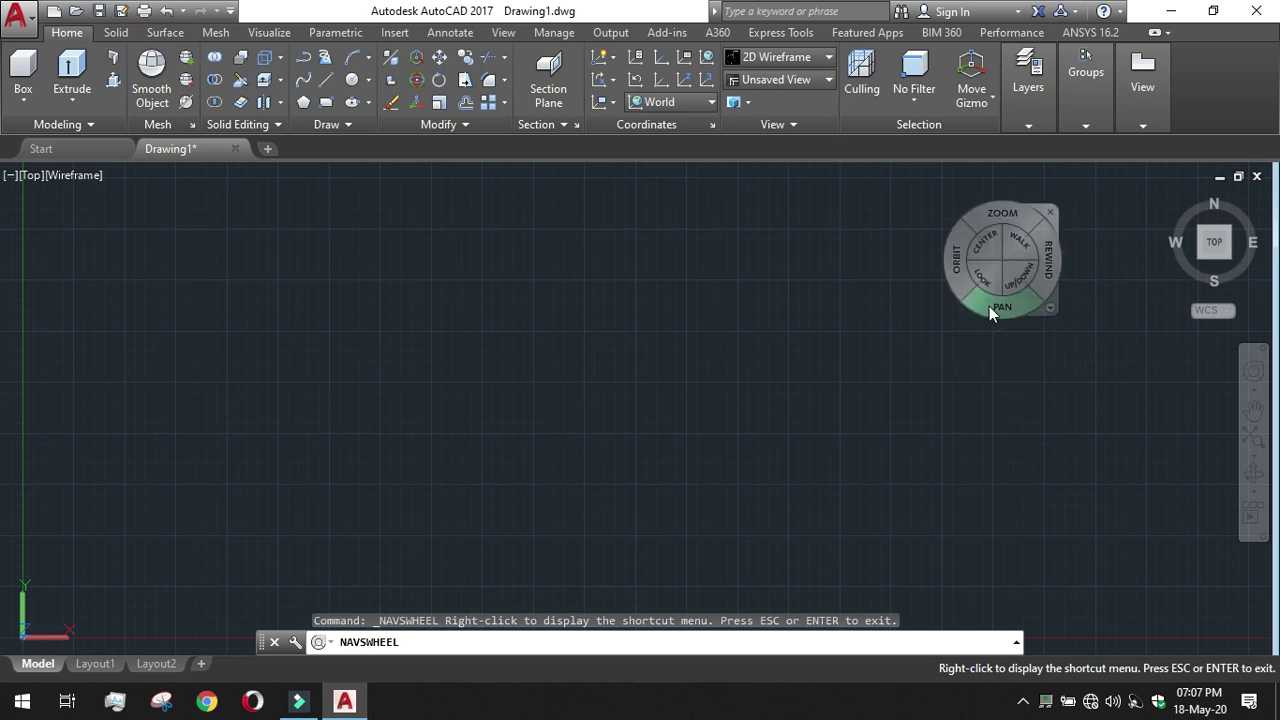
pyautogui.moveTo(990, 313)
pyautogui.mouseDown()
pyautogui.moveTo(926, 320)
pyautogui.moveTo(1051, 309)
pyautogui.moveTo(1011, 282)
pyautogui.moveTo(984, 302)
pyautogui.mouseUp()
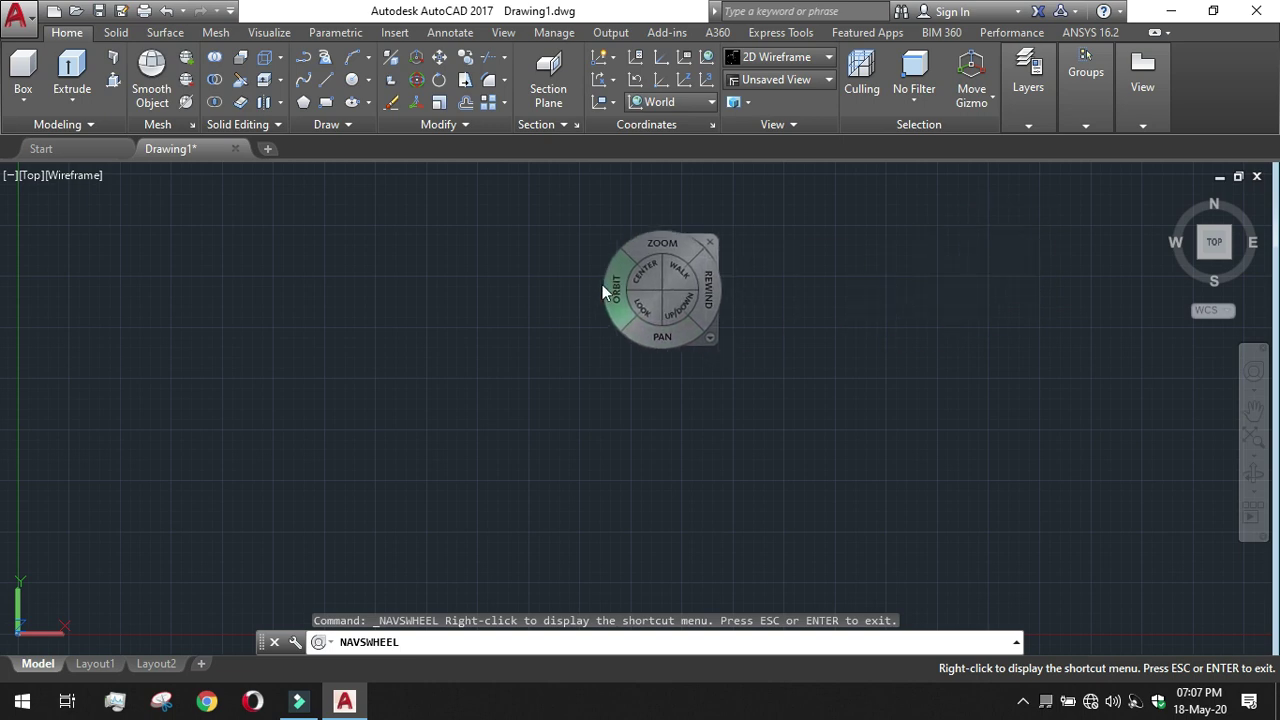
pyautogui.click(709, 244)
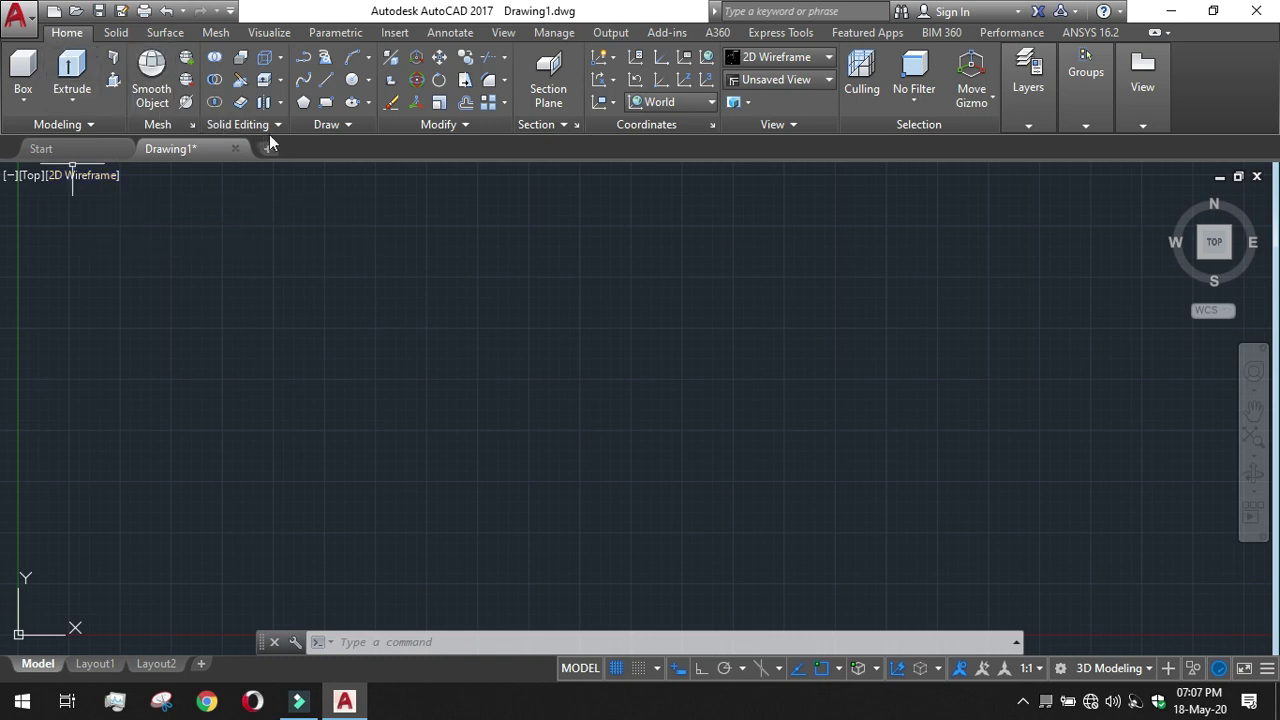
# - Draw a two-corner rectangle on the grid and view it from SE Isometric
pyautogui.click(329, 104)
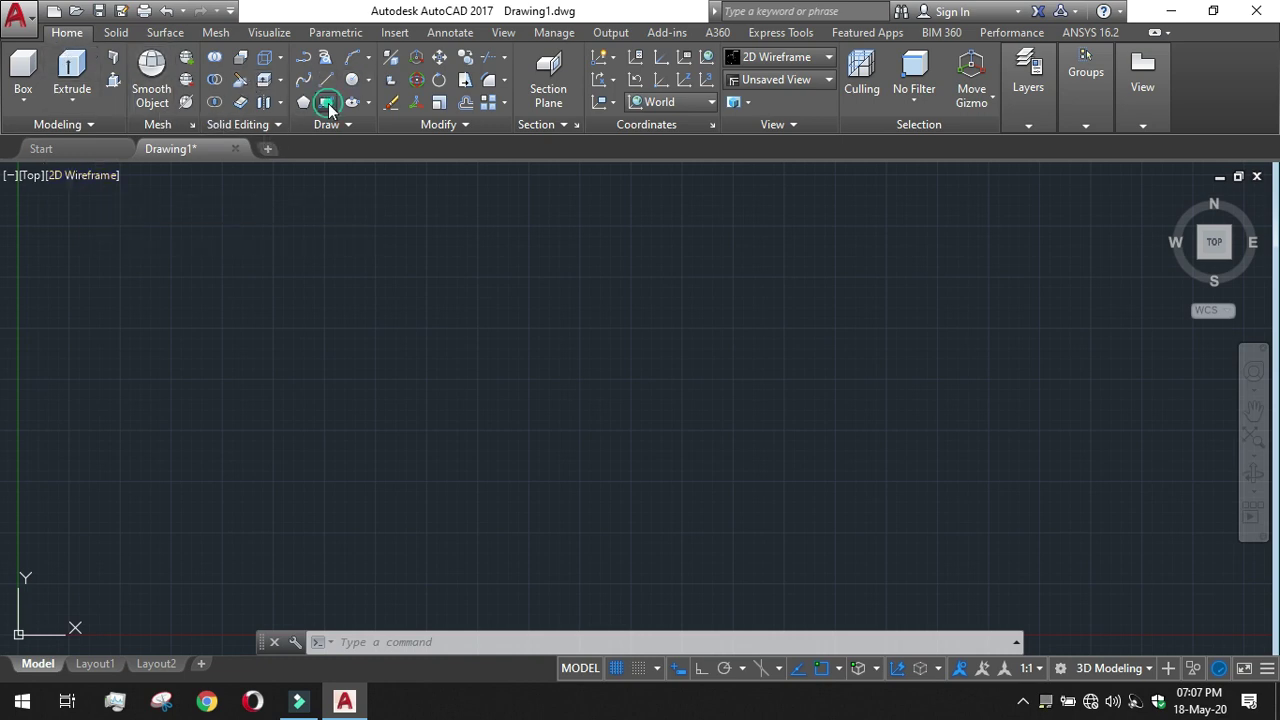
pyautogui.click(377, 295)
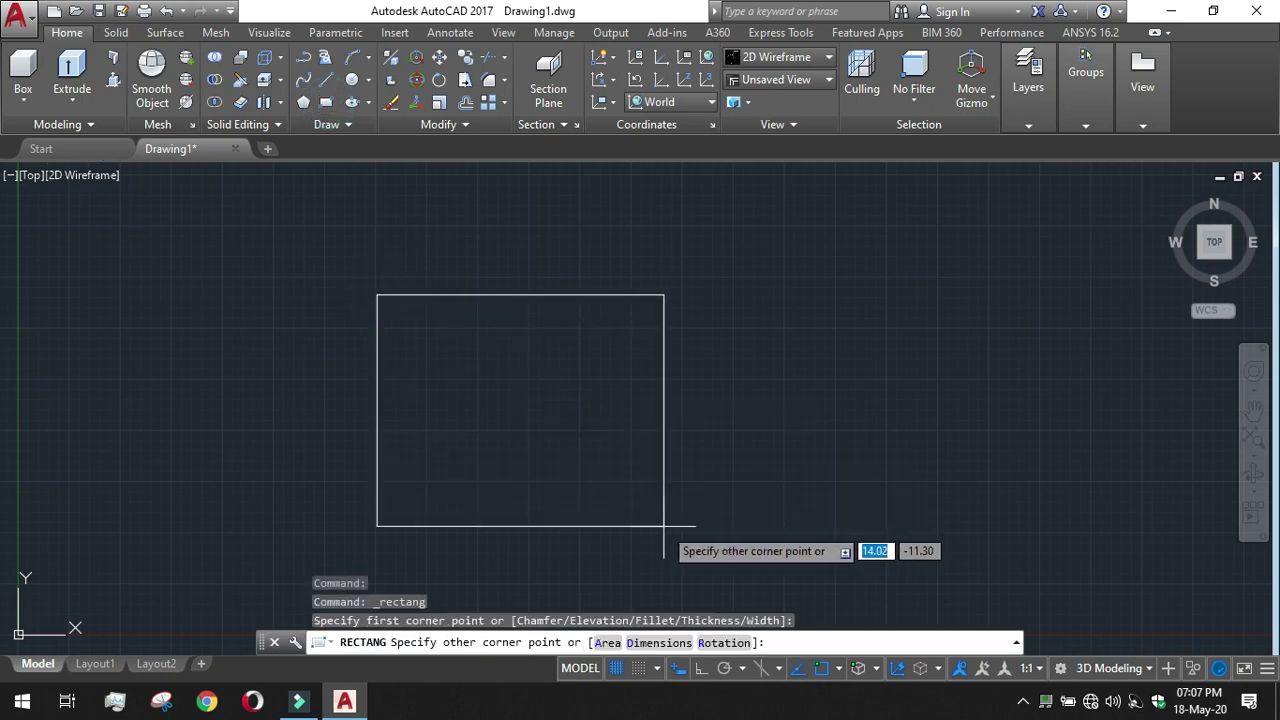
pyautogui.click(635, 536)
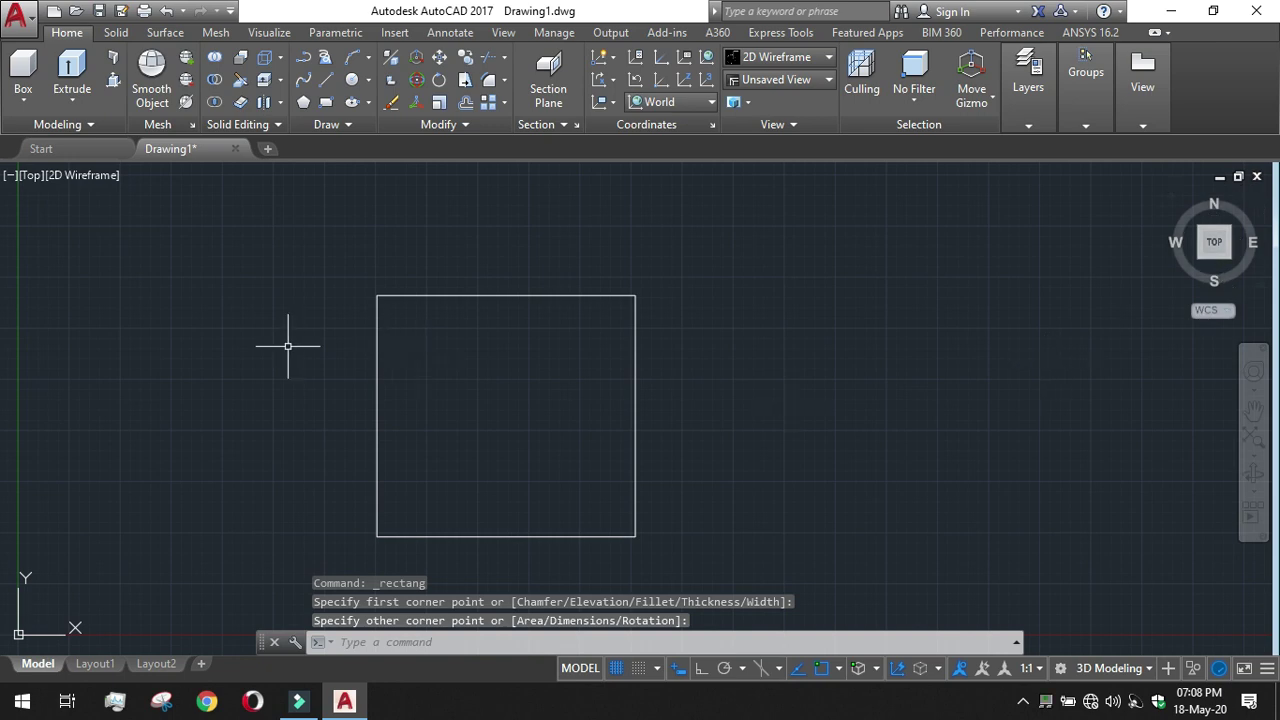
pyautogui.click(31, 176)
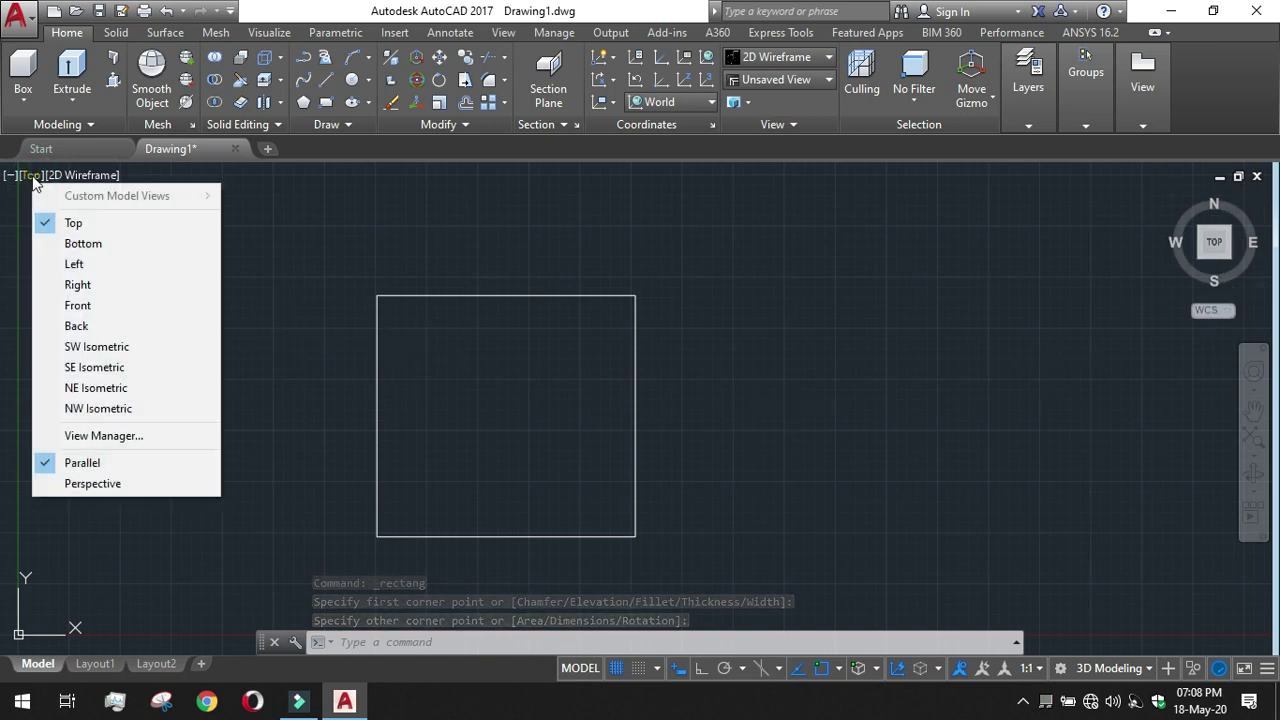
pyautogui.click(100, 367)
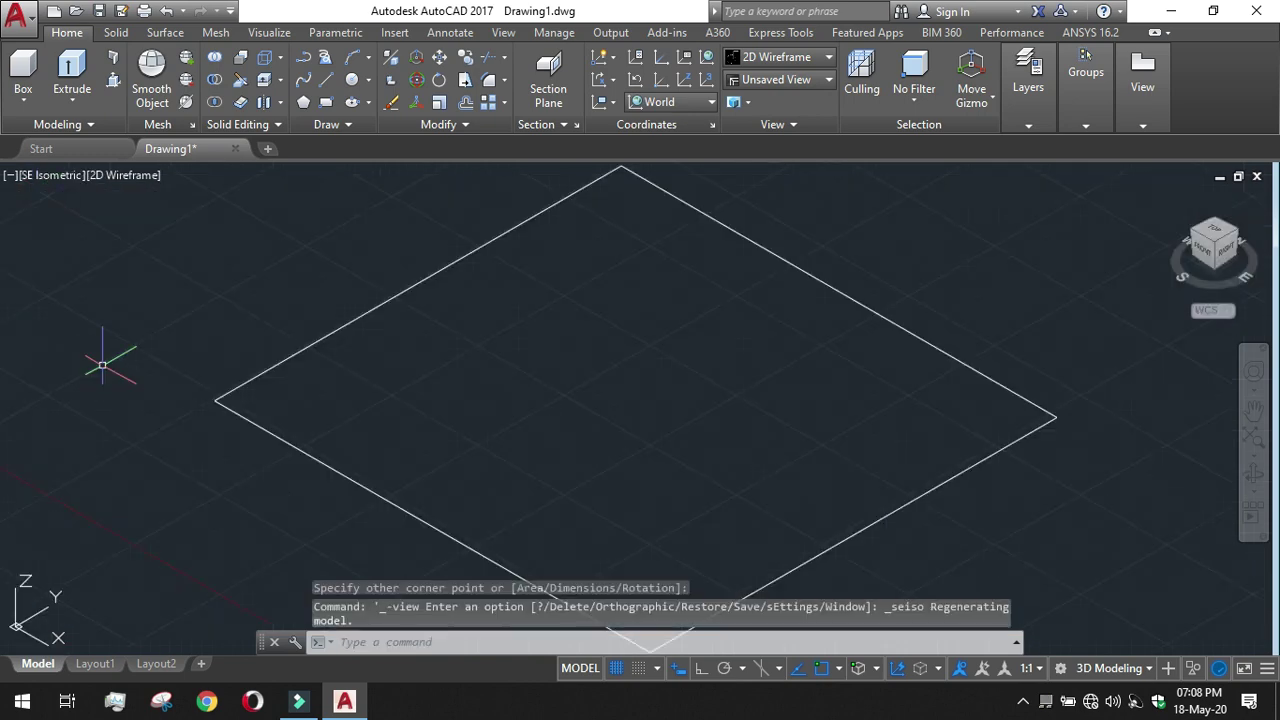
# - Presspull the rectangle's interior upward into a box solid
pyautogui.scroll(-2, 469, 316)
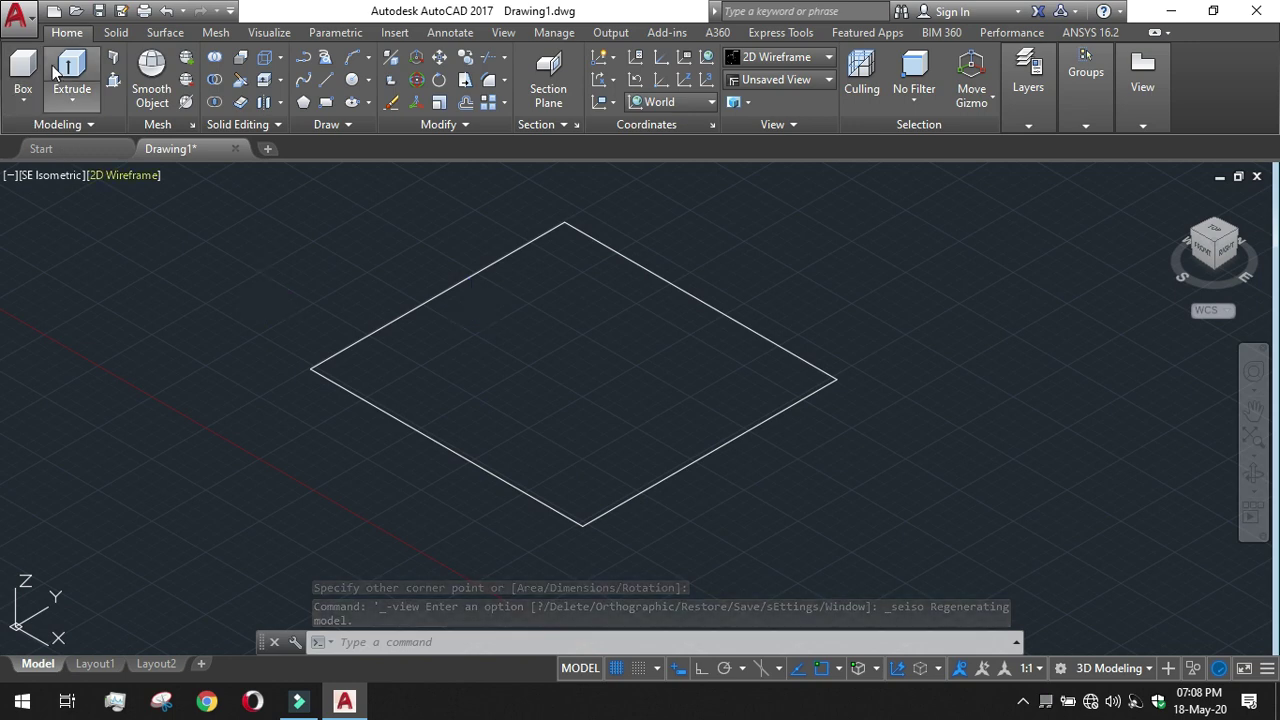
pyautogui.click(112, 82)
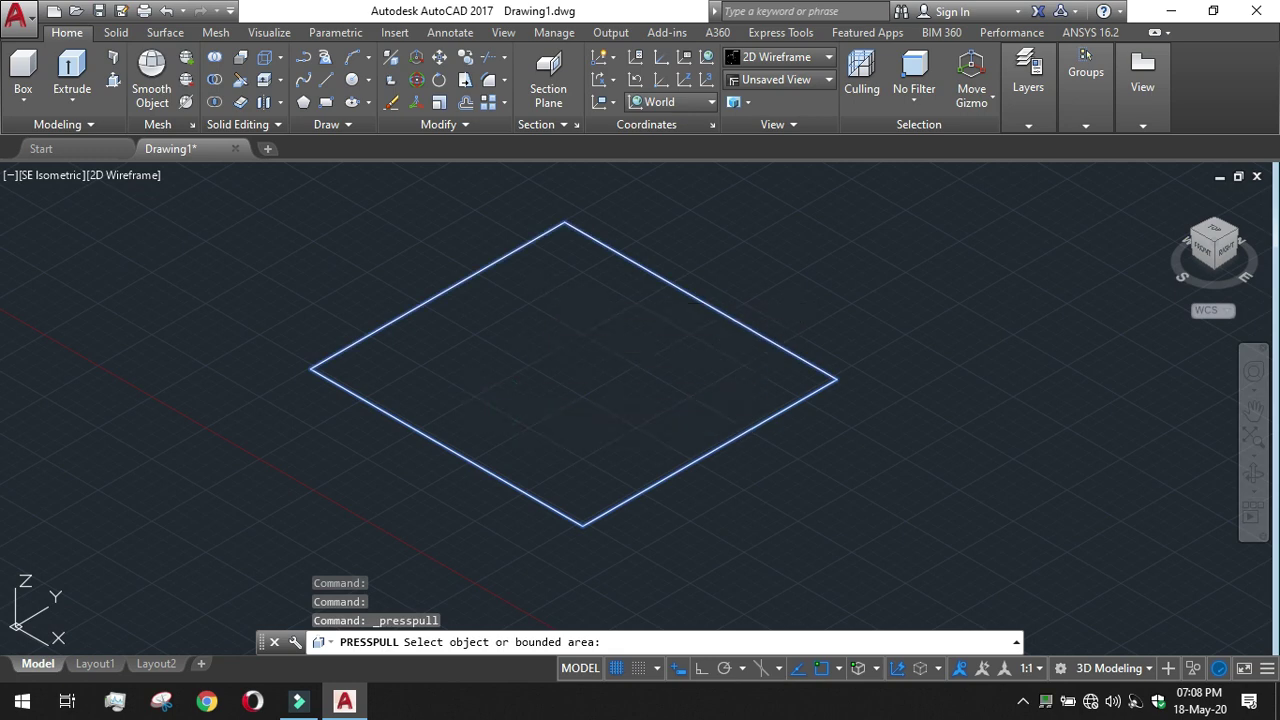
pyautogui.click(500, 400)
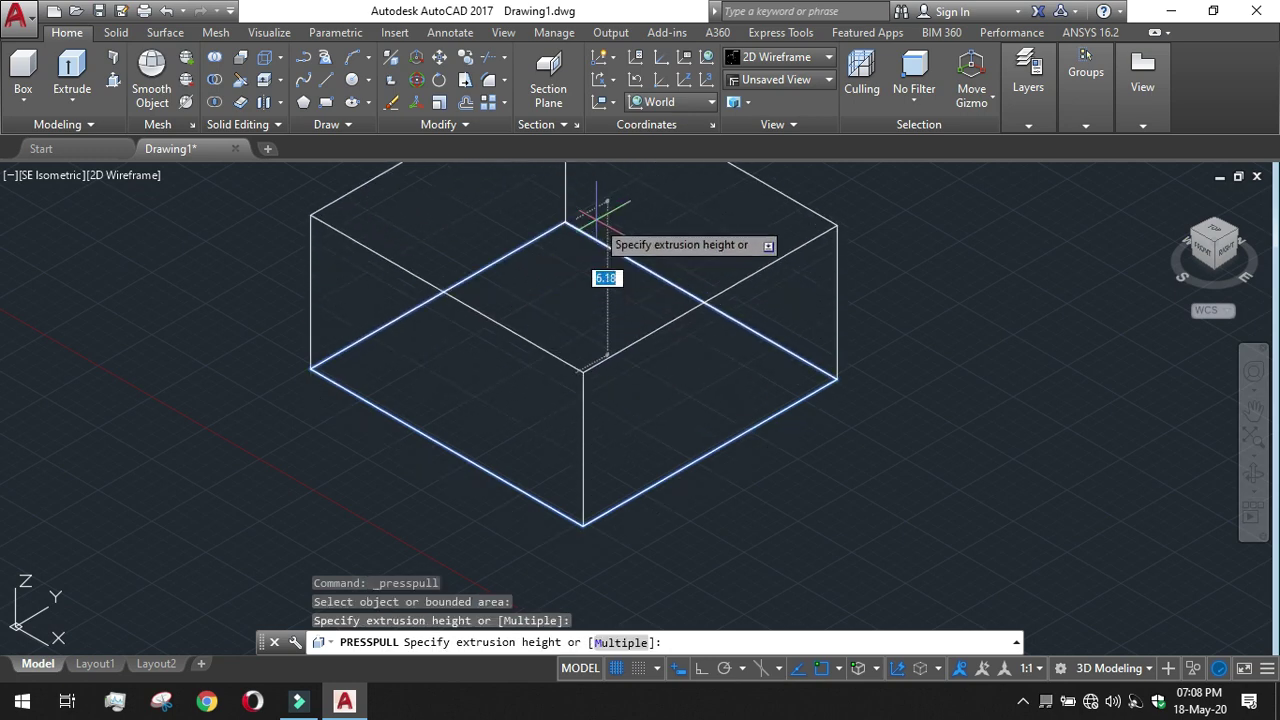
pyautogui.click(608, 177)
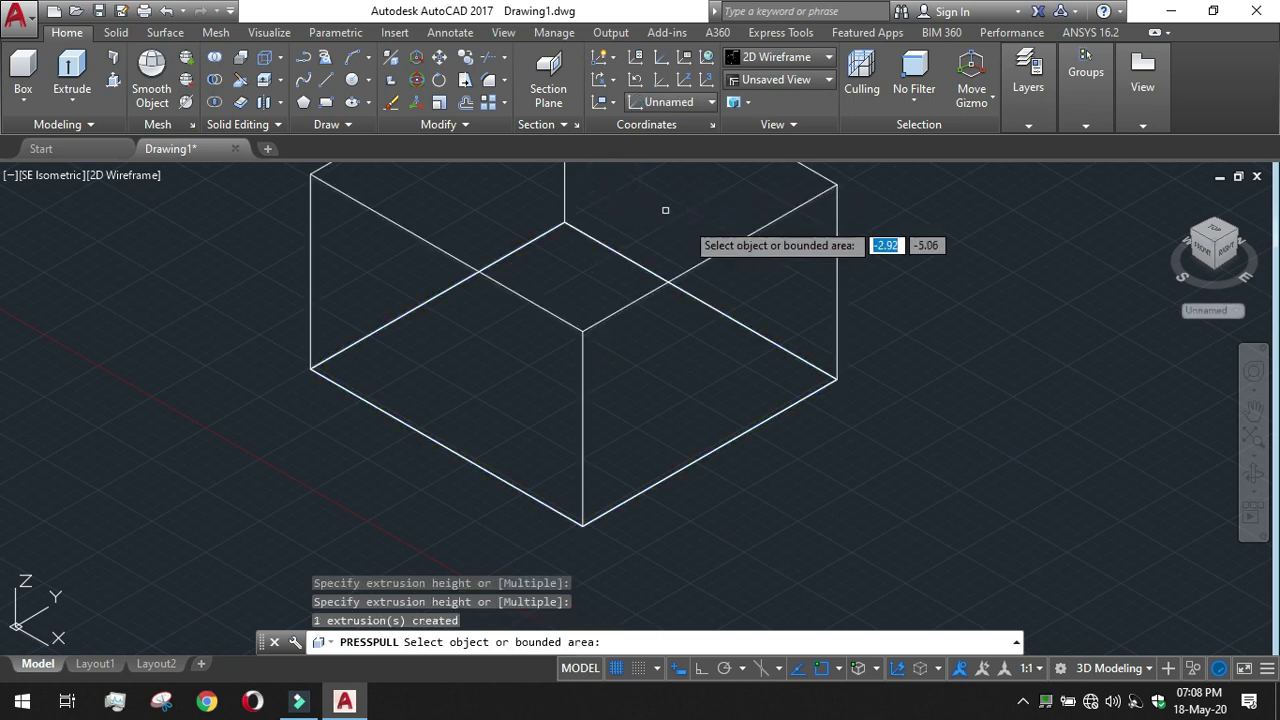
pyautogui.press('Return')
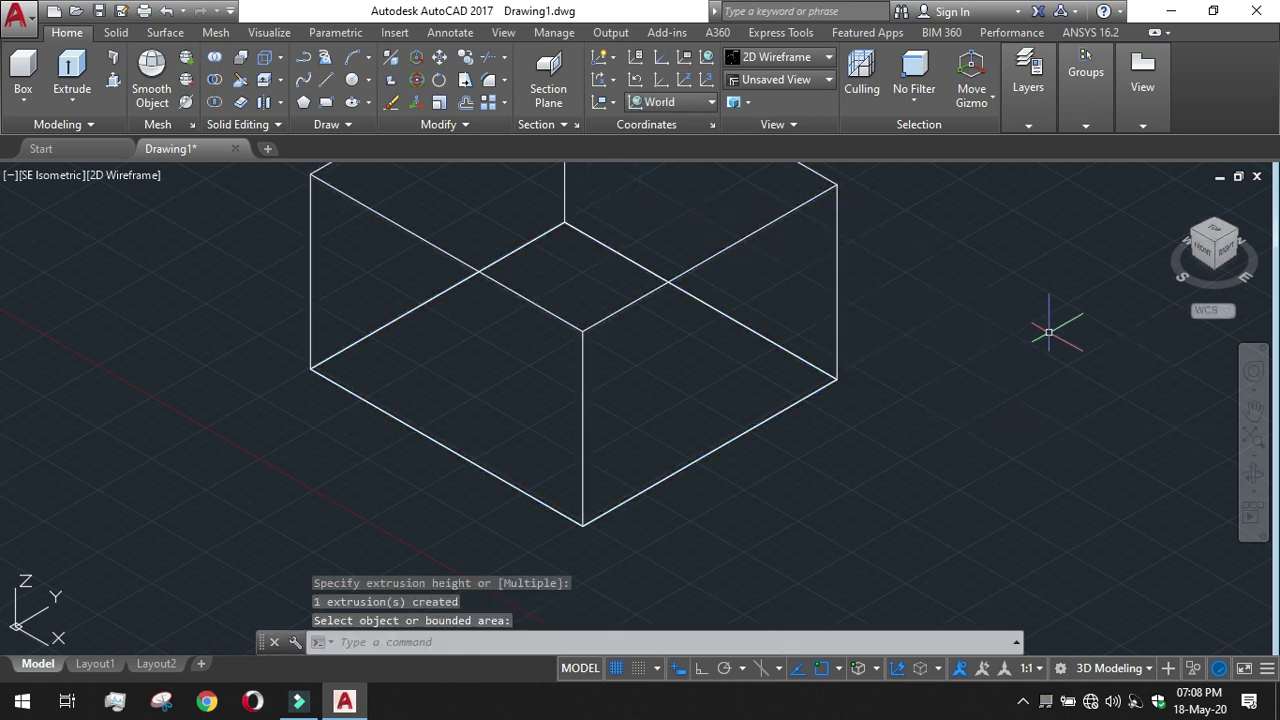
# - Pan the box toward the centre and zoom out so it fits with margin
pyautogui.click(1253, 421)
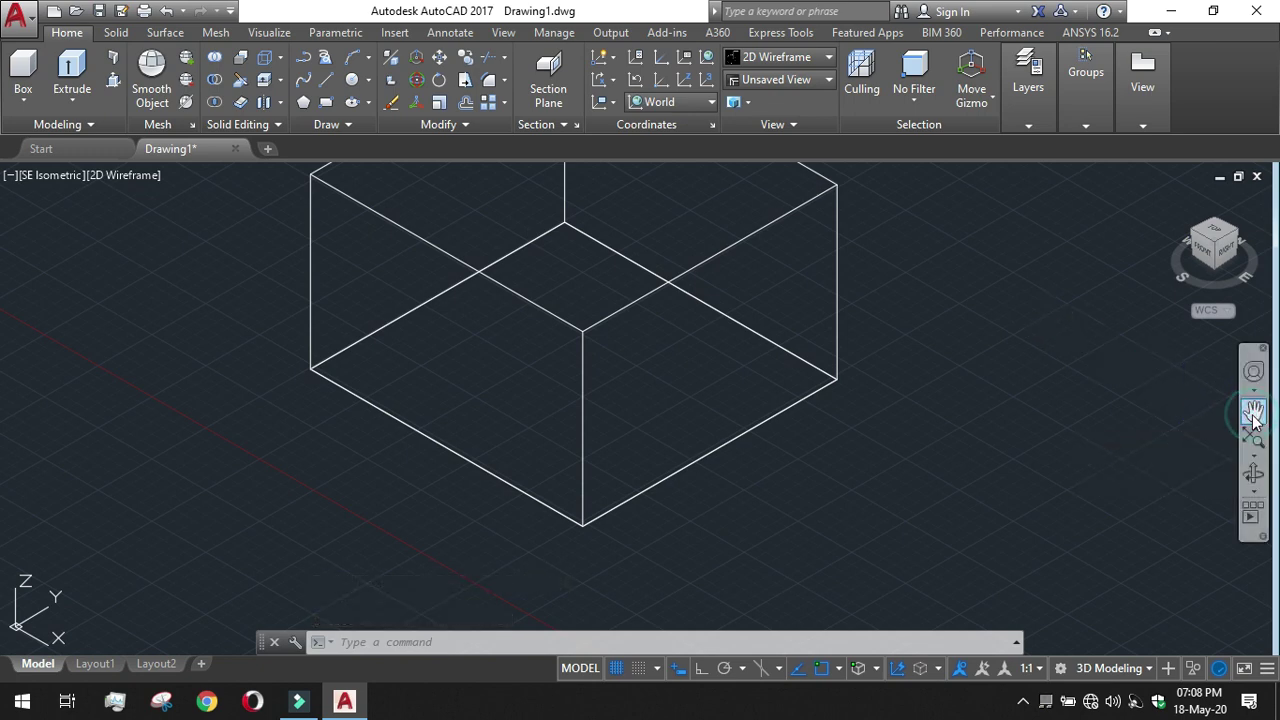
pyautogui.moveTo(971, 382); pyautogui.dragTo(849, 474)
pyautogui.scroll(-2, 1043, 466)
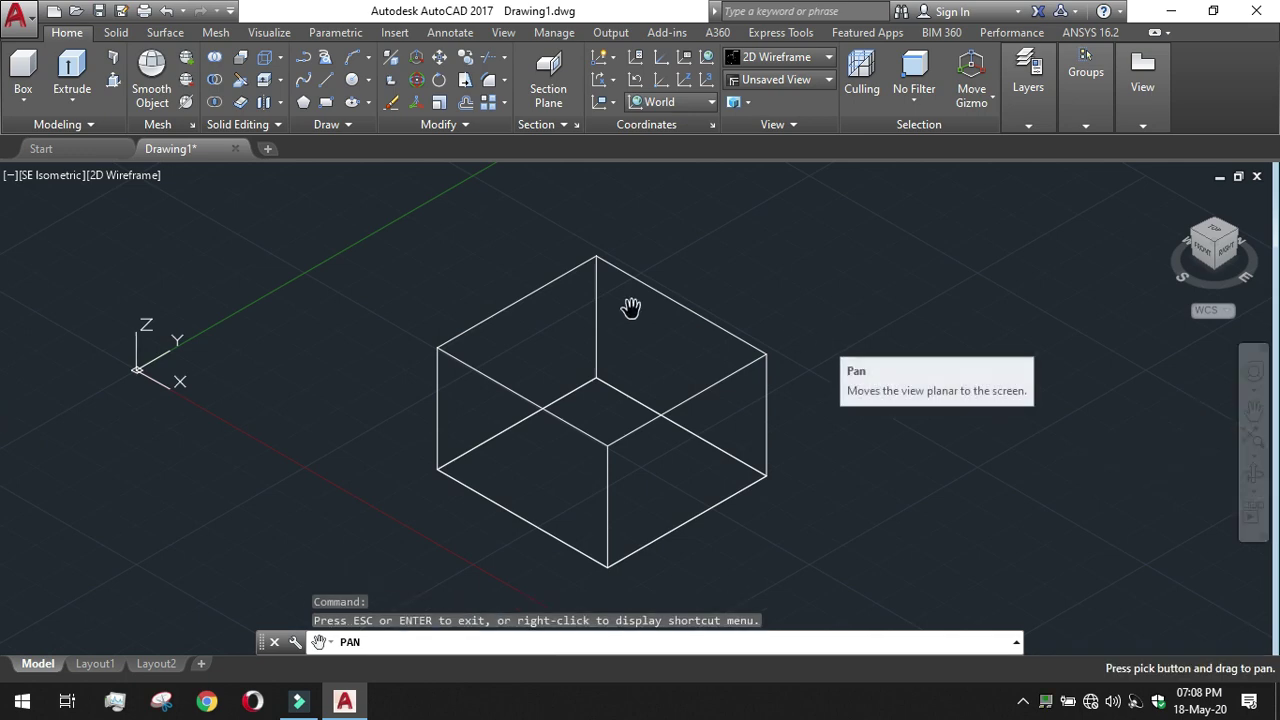
pyautogui.press('Escape')
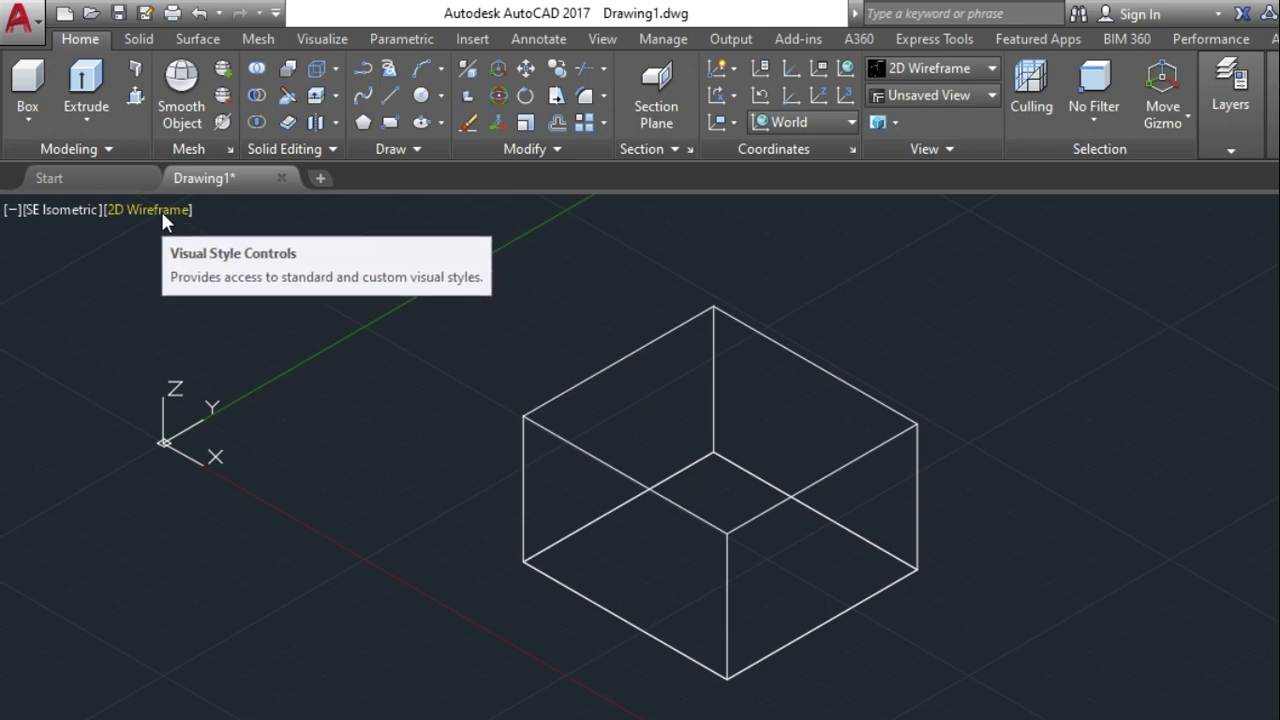
# - Switch the box's visual style to Conceptual, then Hidden, then Realistic
pyautogui.click(160, 211)
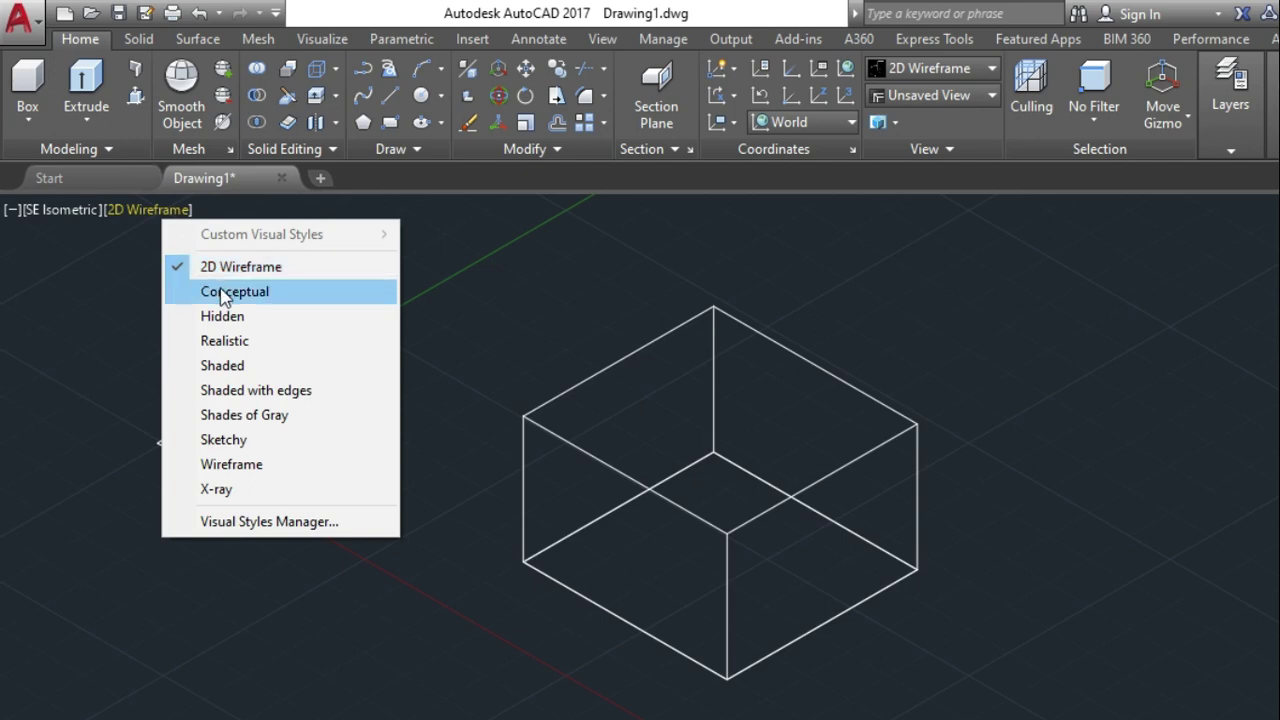
pyautogui.click(223, 292)
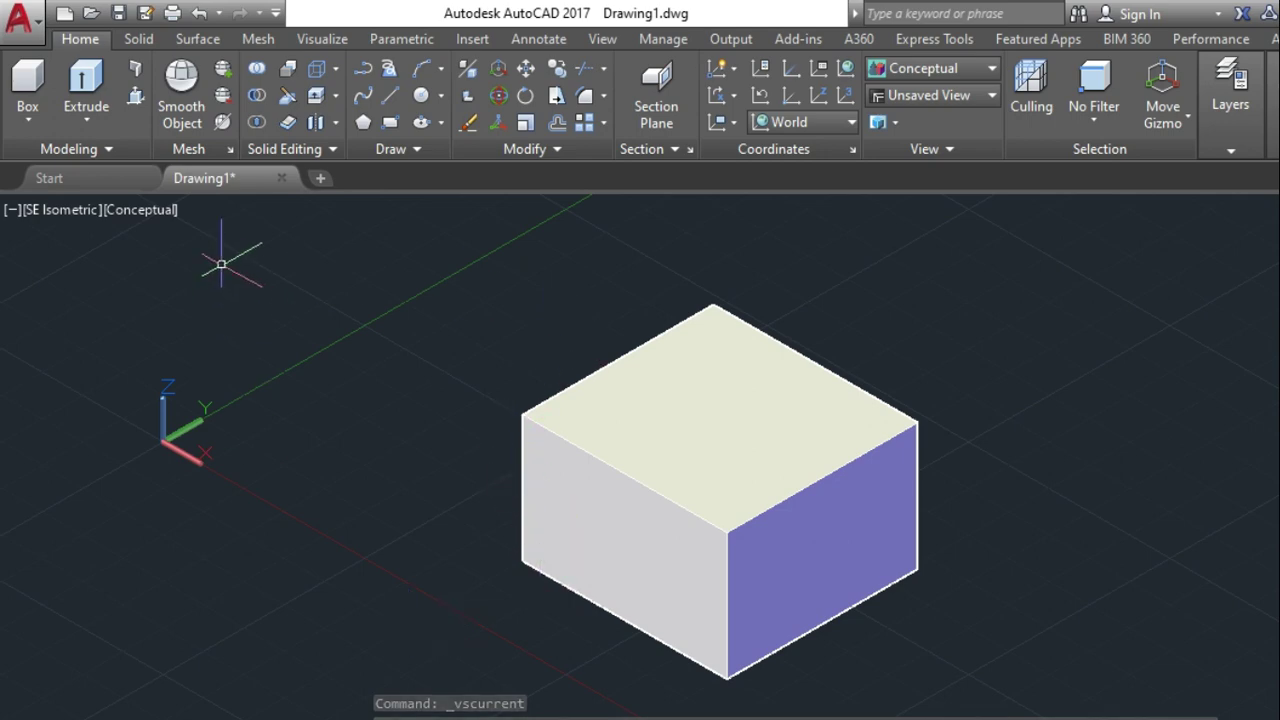
pyautogui.click(145, 209)
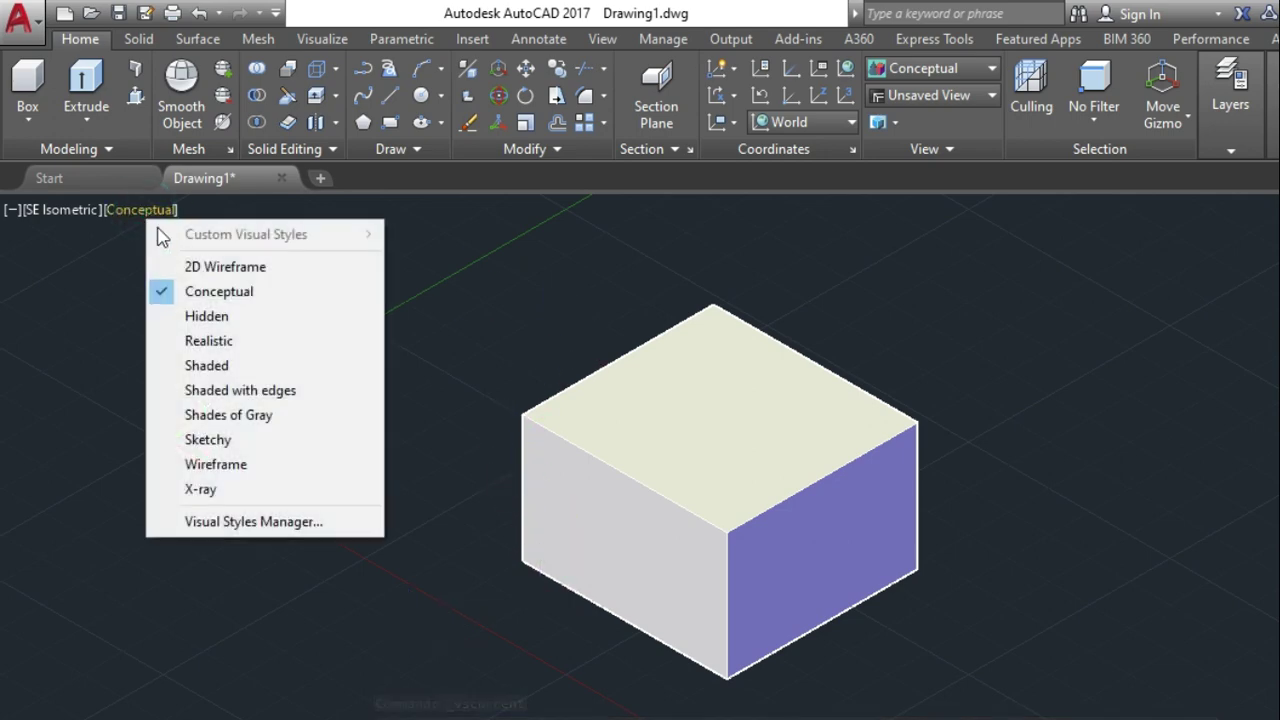
pyautogui.click(195, 318)
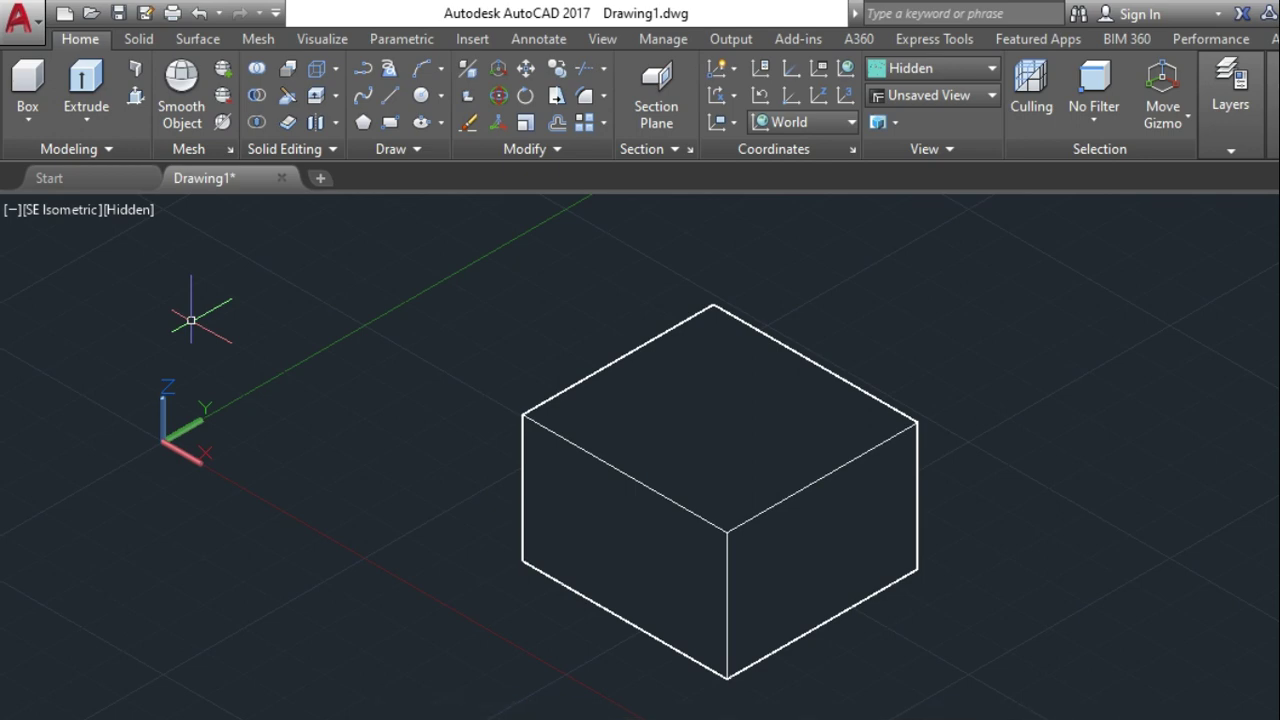
pyautogui.click(120, 212)
pyautogui.click(208, 343)
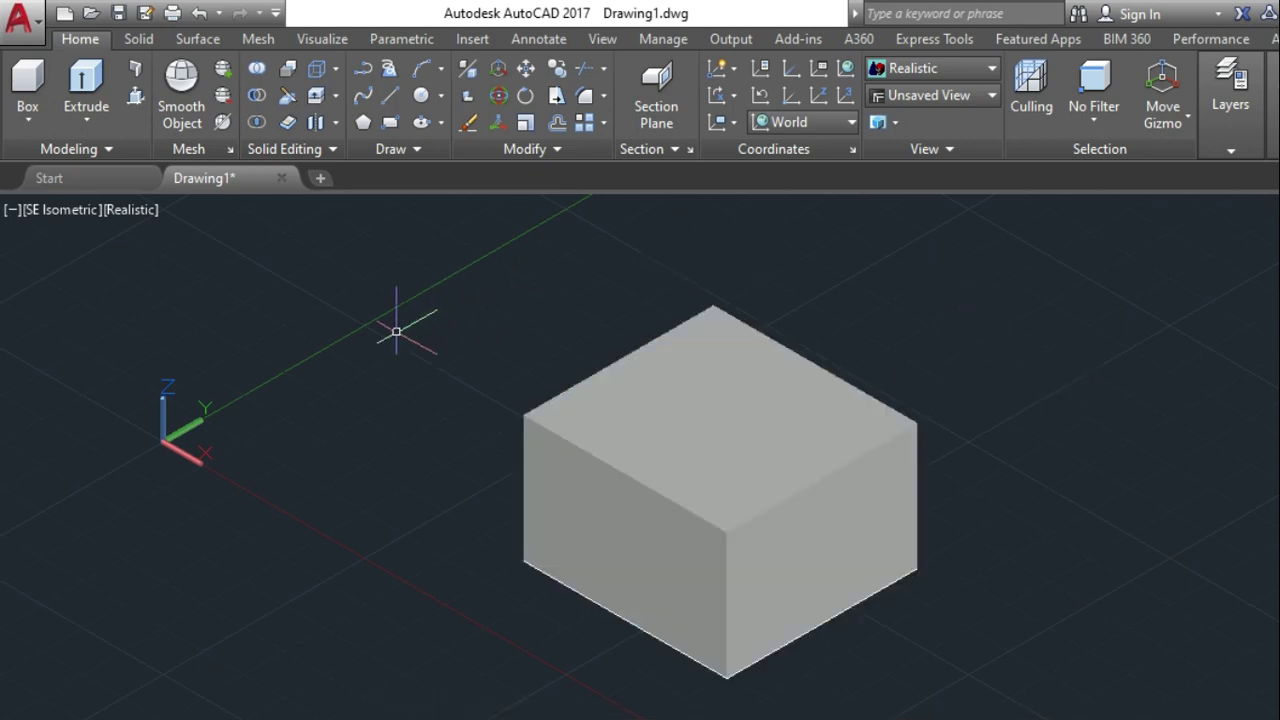
# - Cycle the box through Shaded, Shaded with edges, Shades of Gray, and Sketchy
pyautogui.click(125, 209)
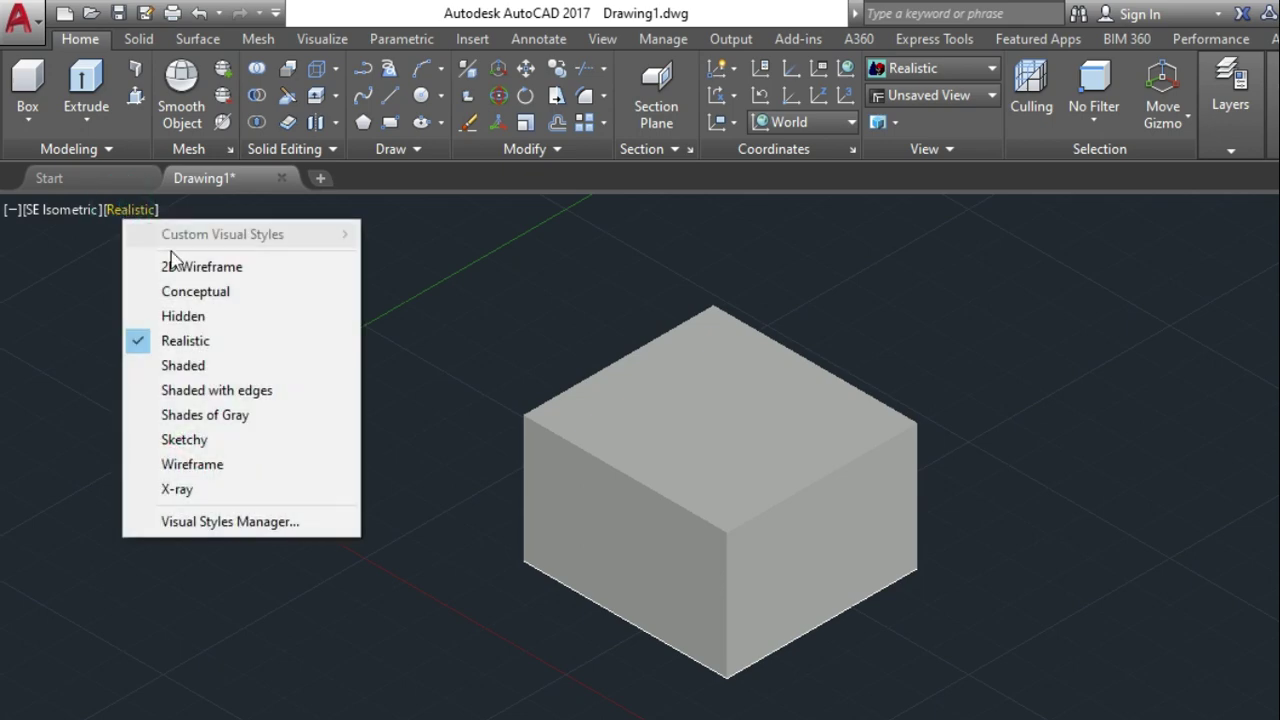
pyautogui.click(251, 365)
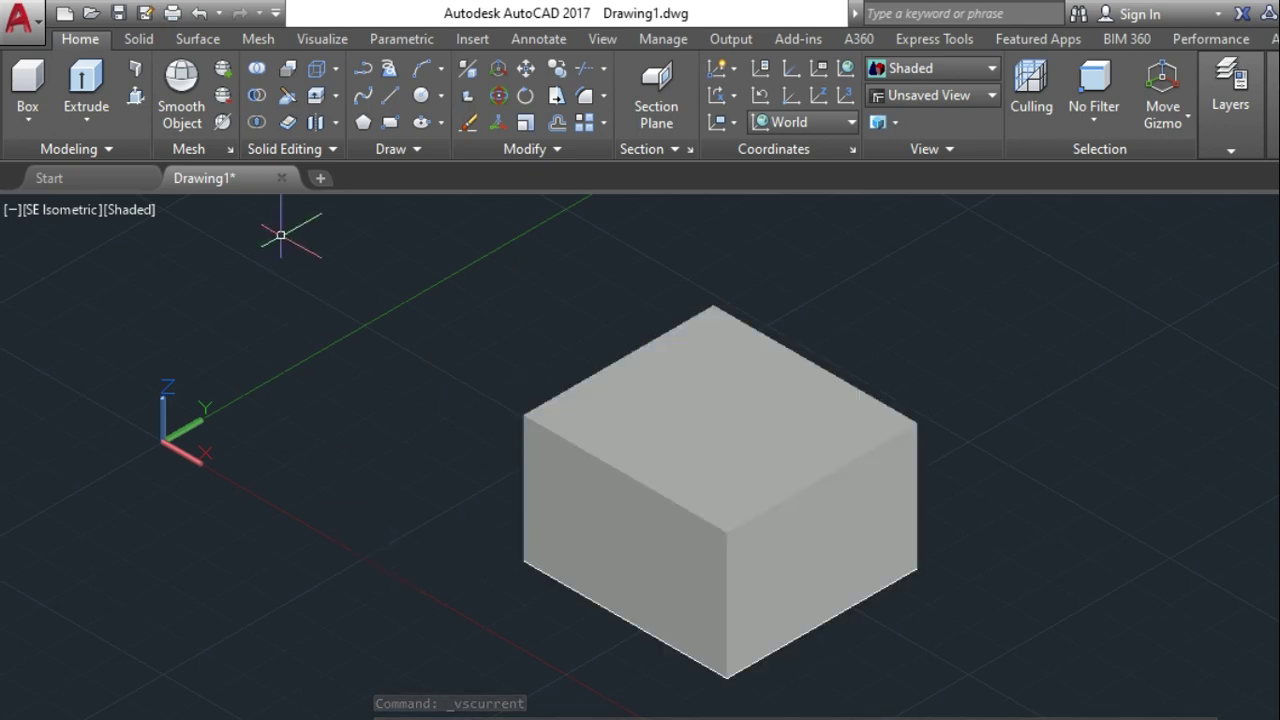
pyautogui.click(130, 209)
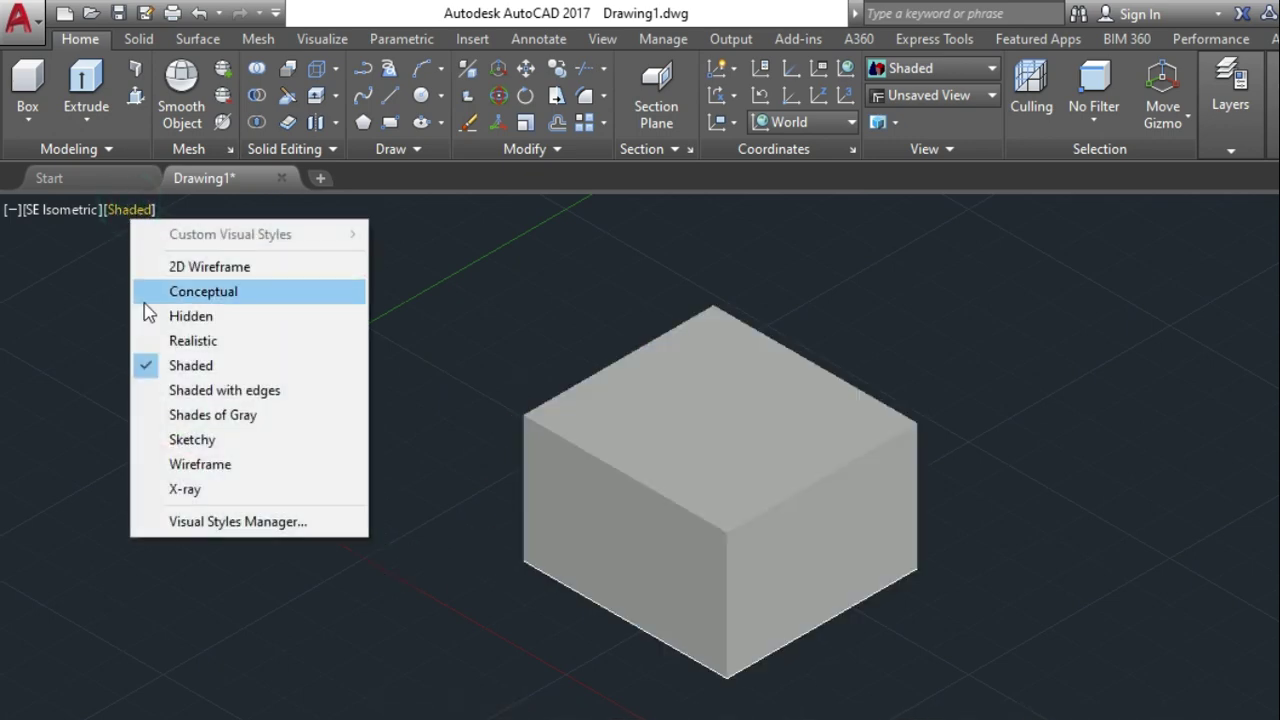
pyautogui.click(165, 390)
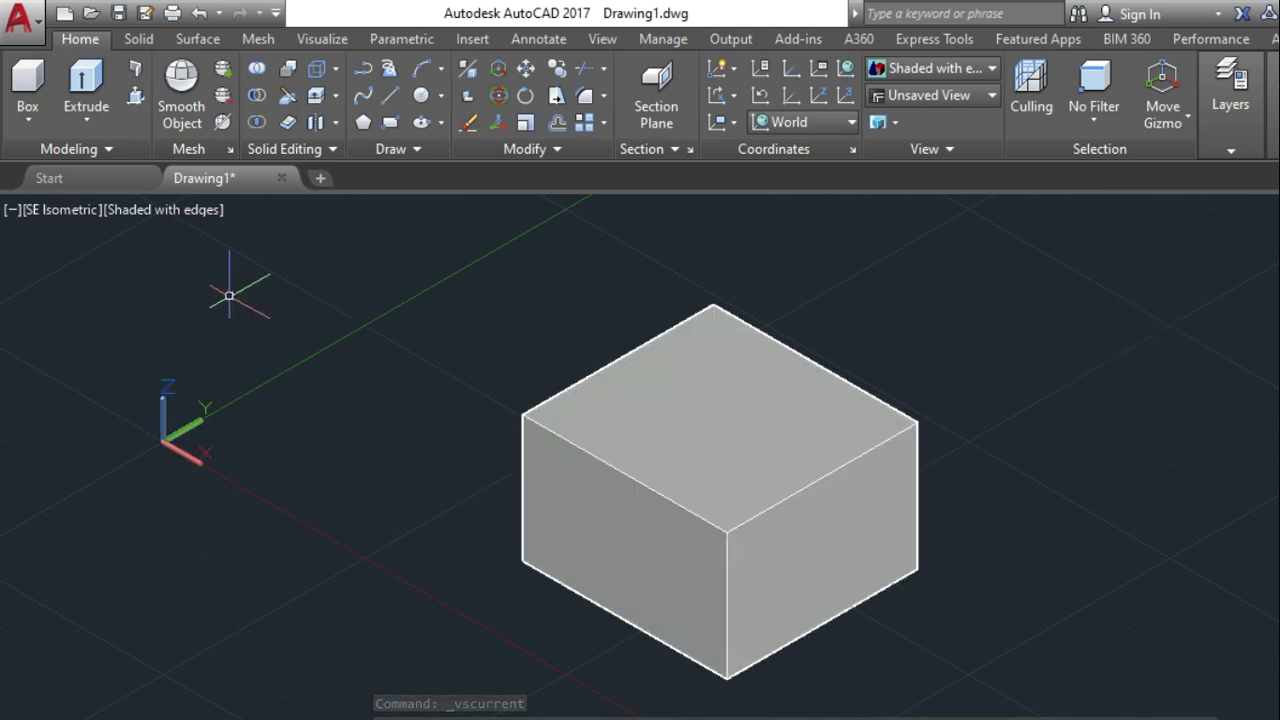
pyautogui.click(186, 218)
pyautogui.click(230, 413)
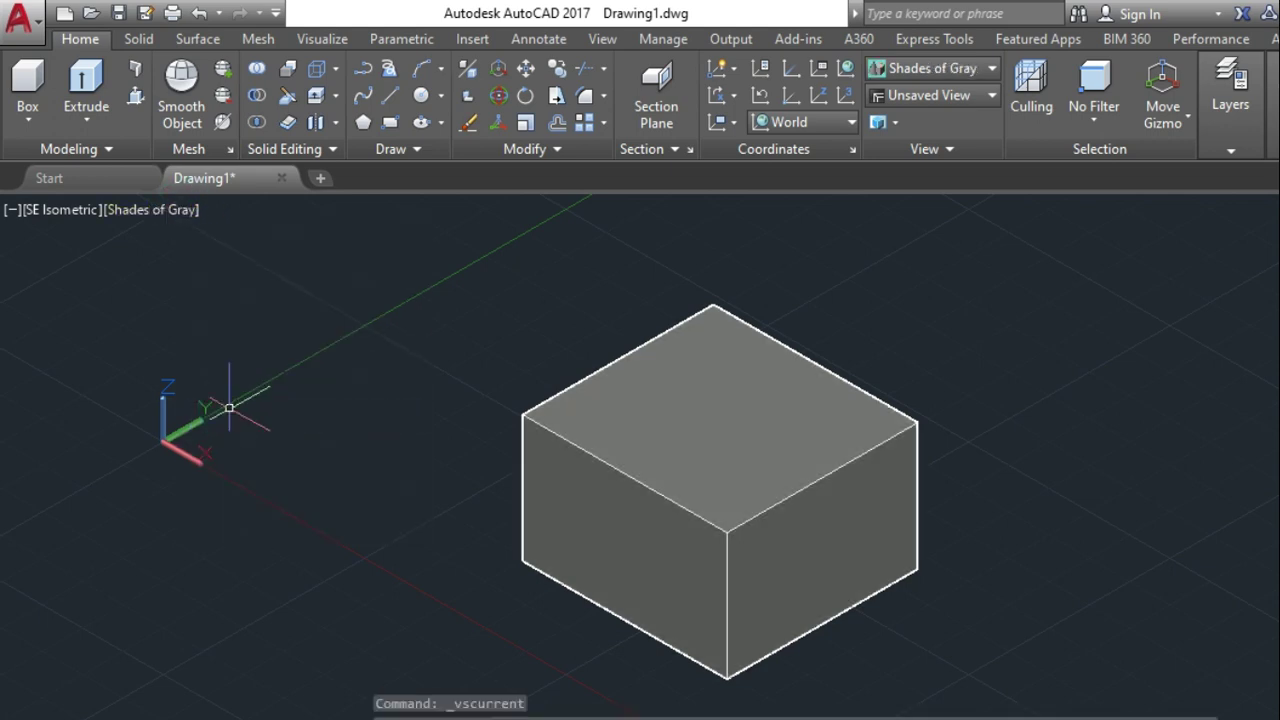
pyautogui.click(133, 208)
pyautogui.click(195, 439)
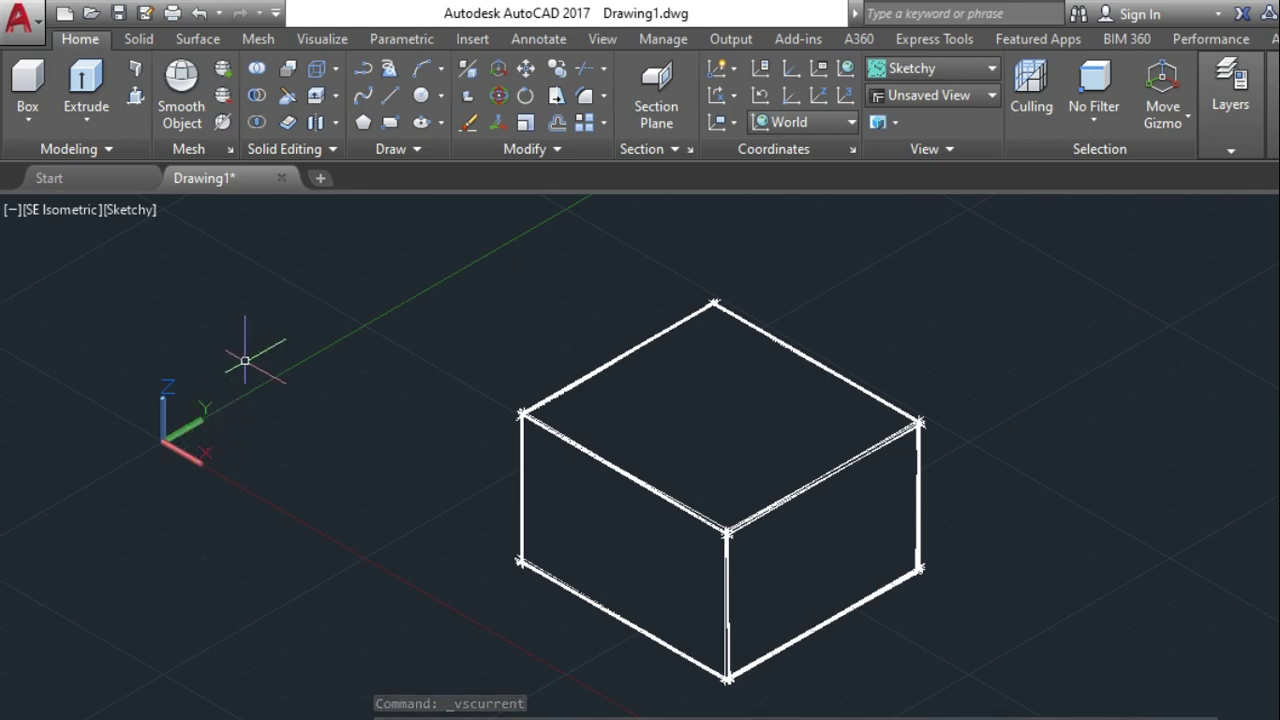
# - Switch the box's visual style to Wireframe, then to X-ray so it shows translucent with back edges
pyautogui.click(133, 209)
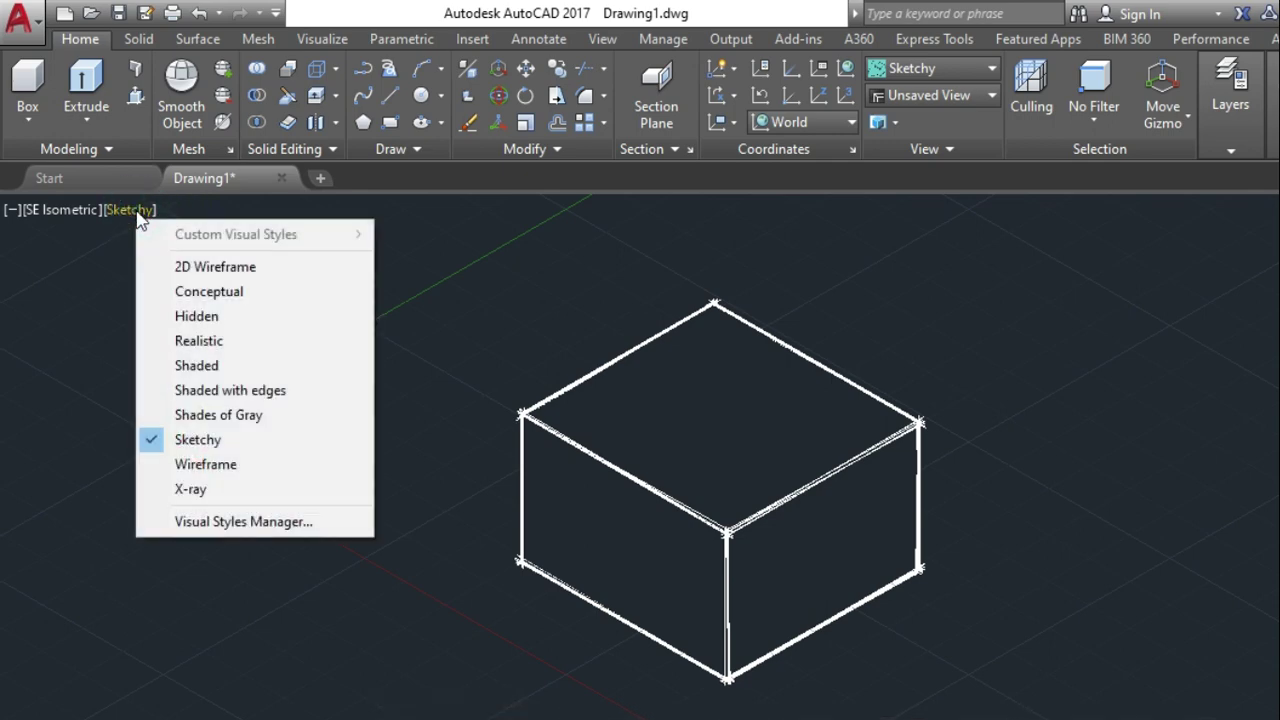
pyautogui.click(230, 464)
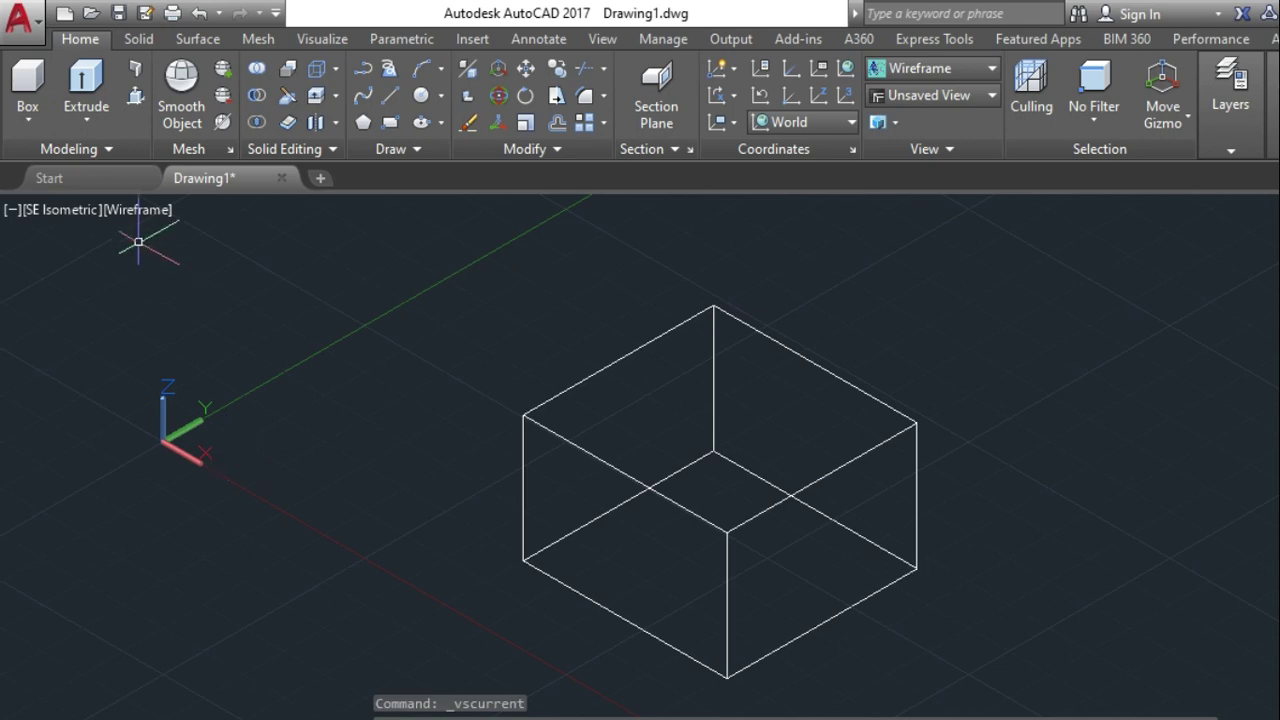
pyautogui.click(148, 212)
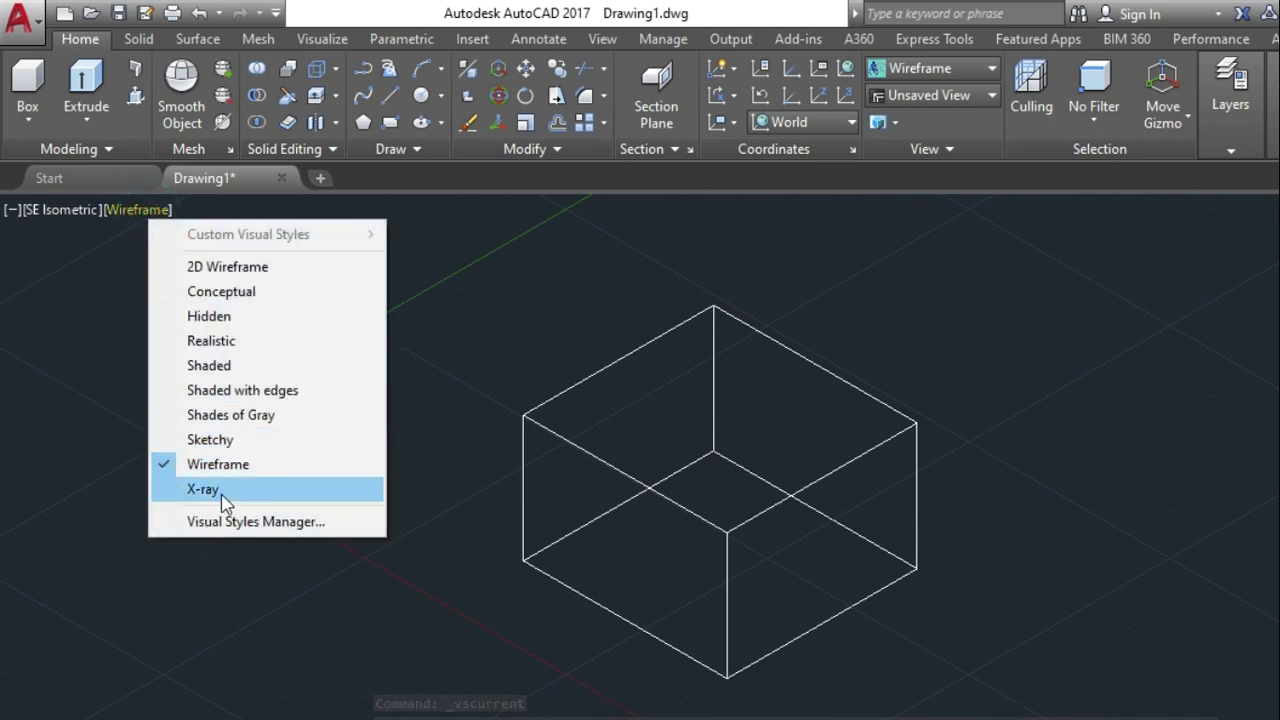
pyautogui.click(220, 491)
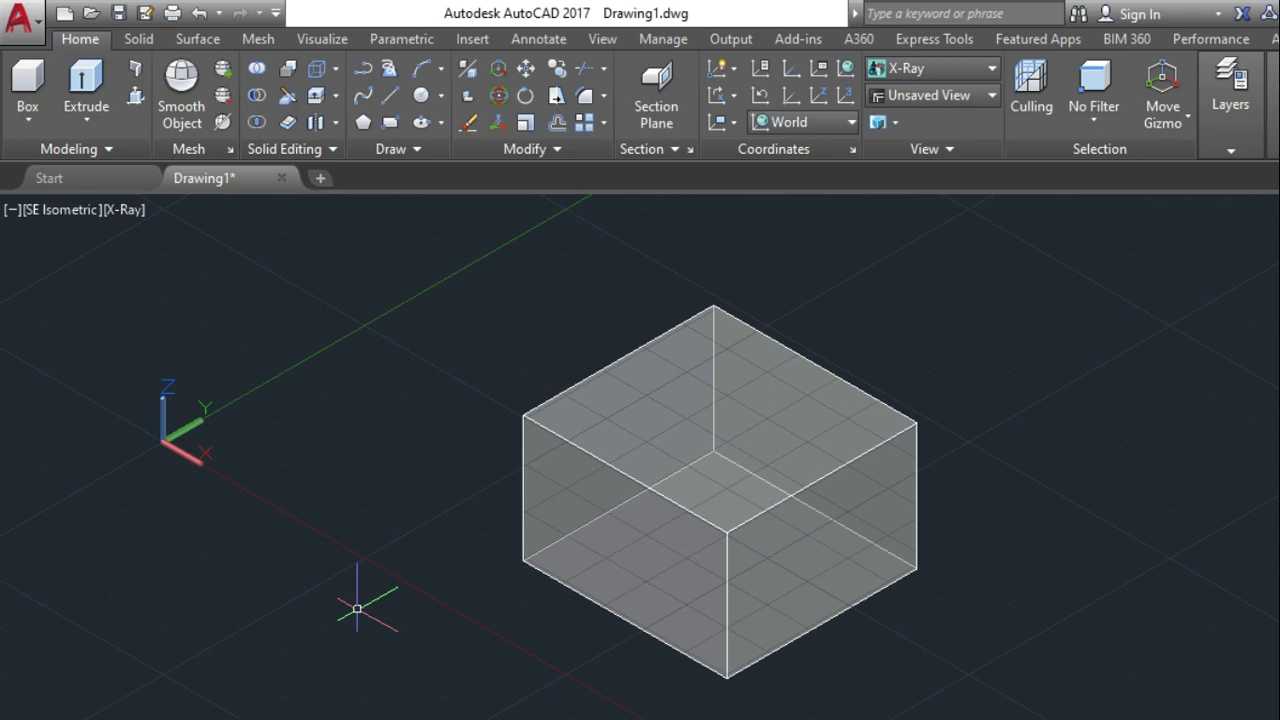
pyautogui.click(126, 207)
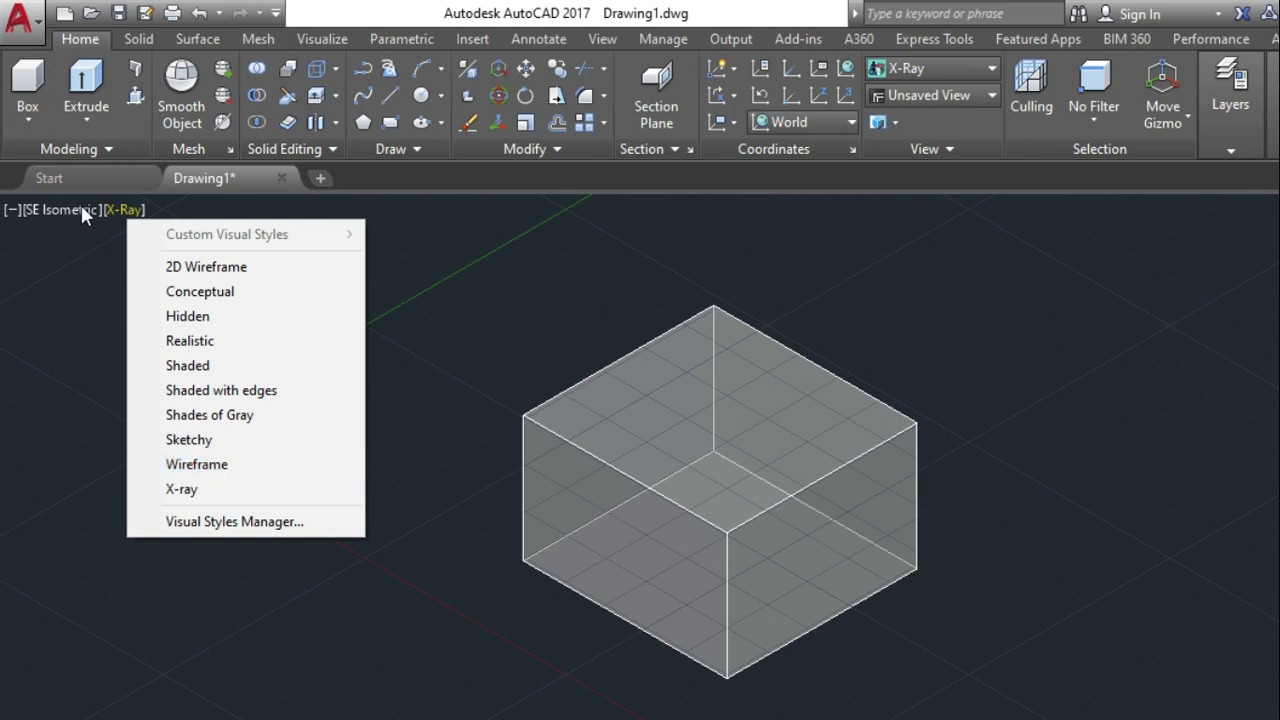
pyautogui.click(193, 524)
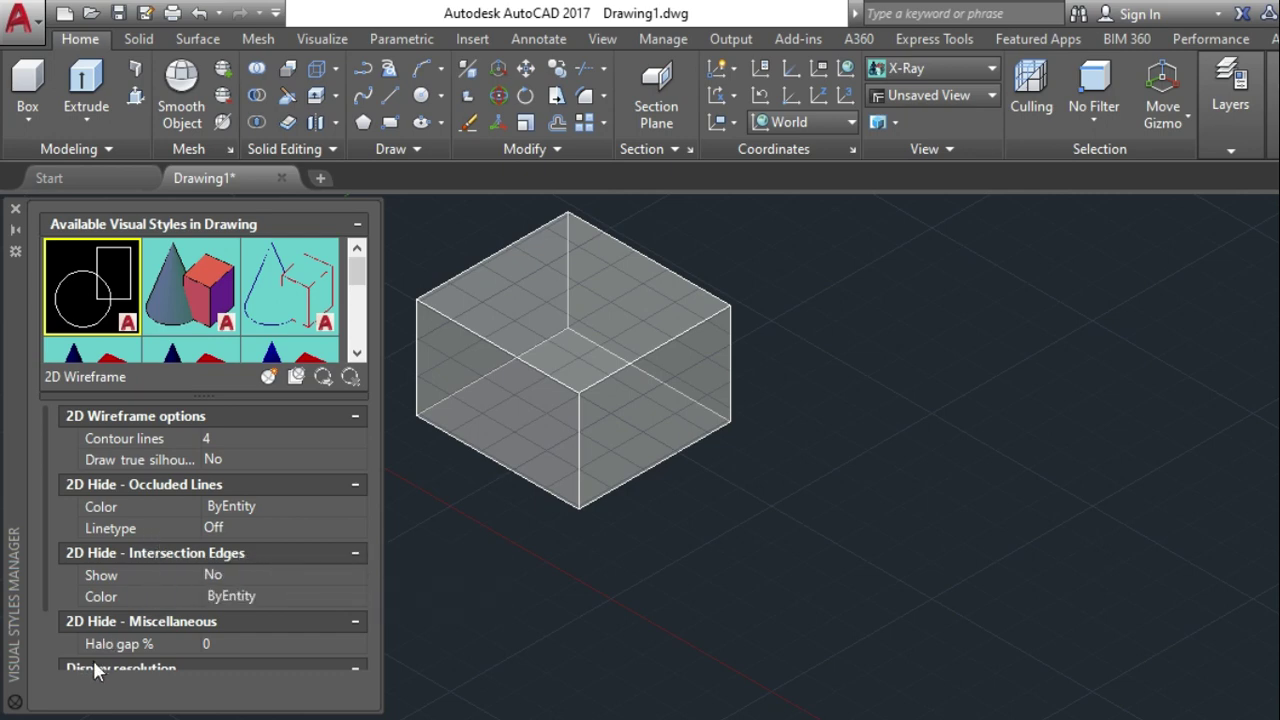
pyautogui.click(42, 531)
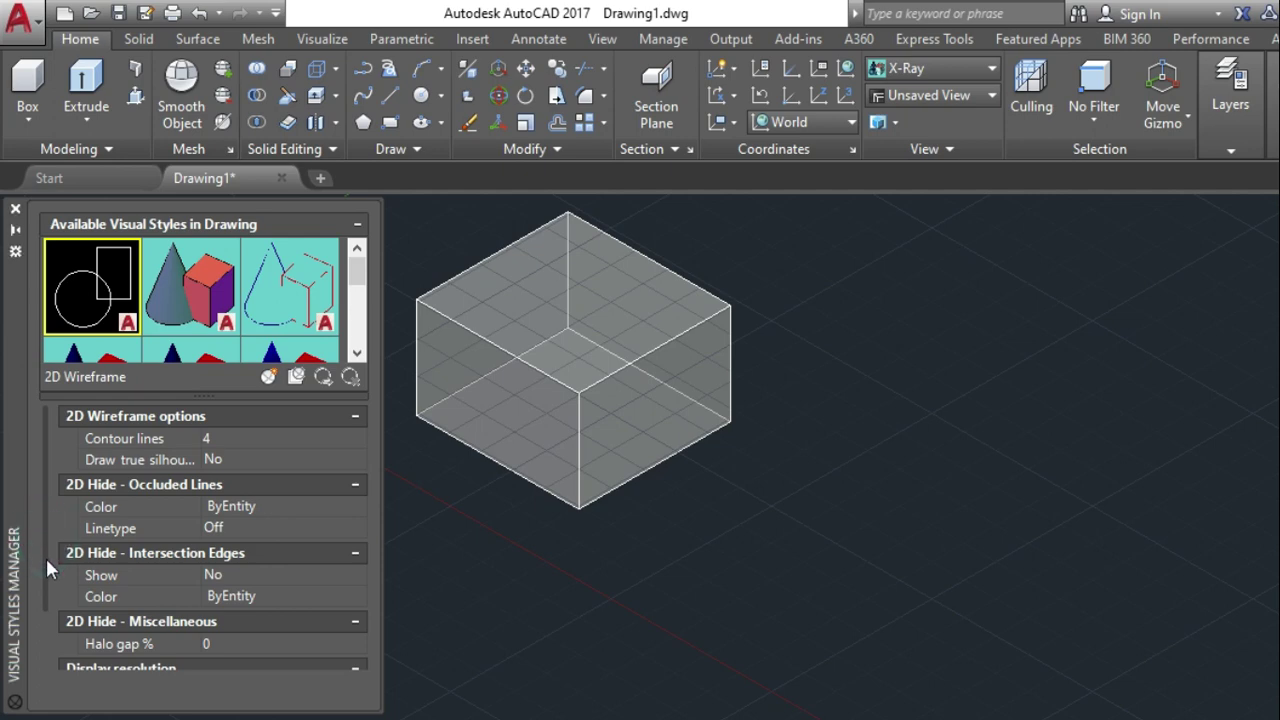
pyautogui.moveTo(46, 562); pyautogui.dragTo(43, 665)
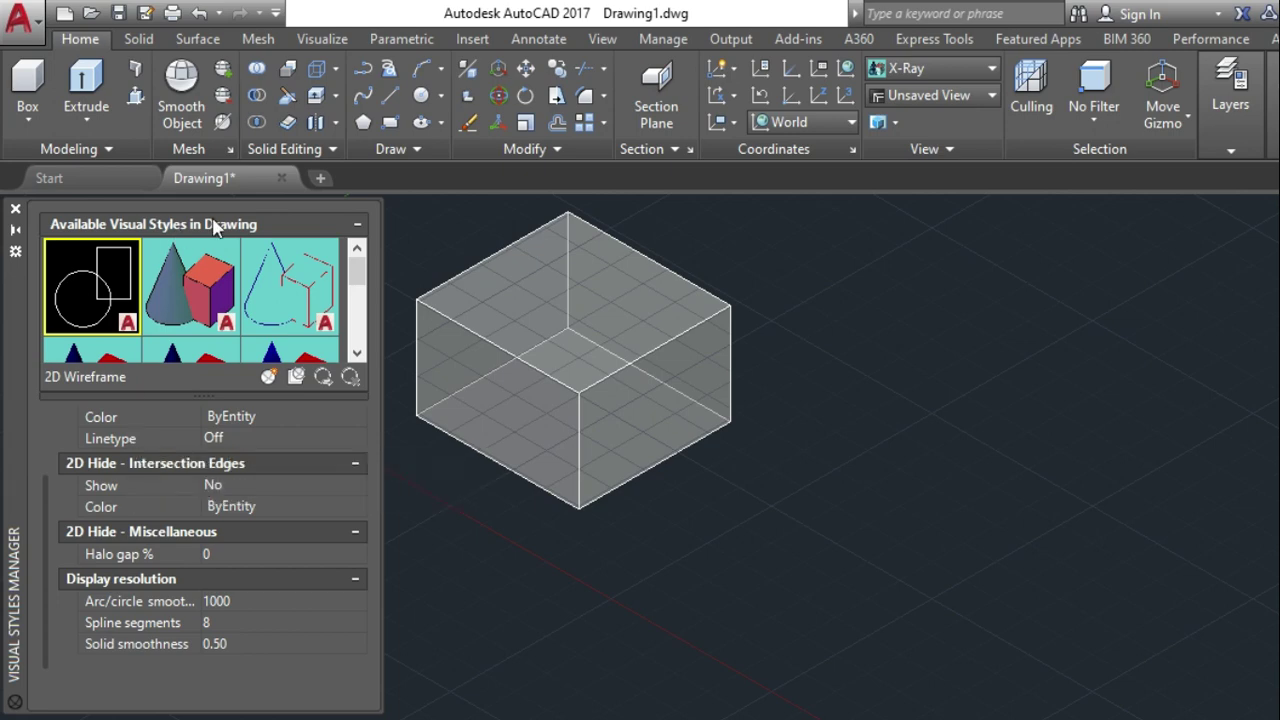
pyautogui.click(15, 208)
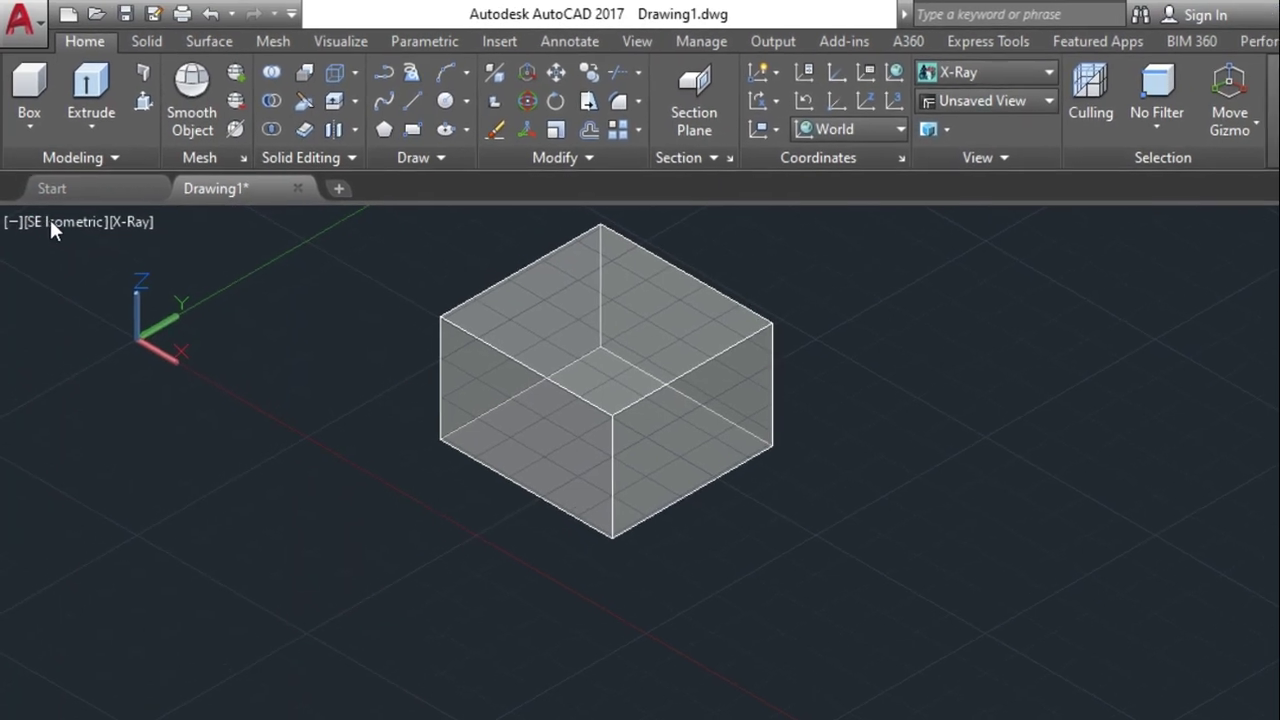